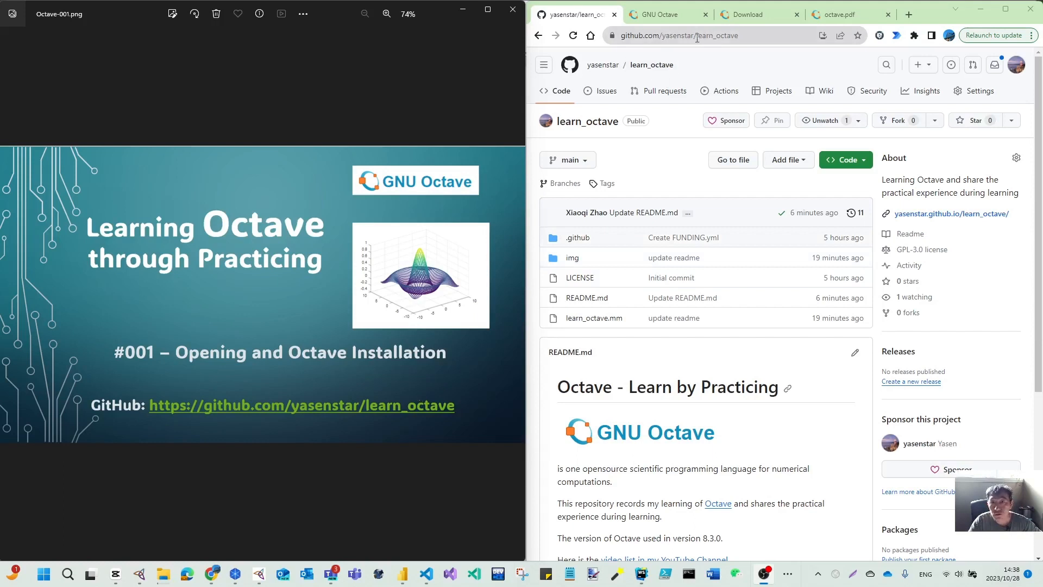
- Review the learn_octave GitHub repository and its README, then switch to the GNU Octave homepage tab
drag(698, 38, 742, 48)
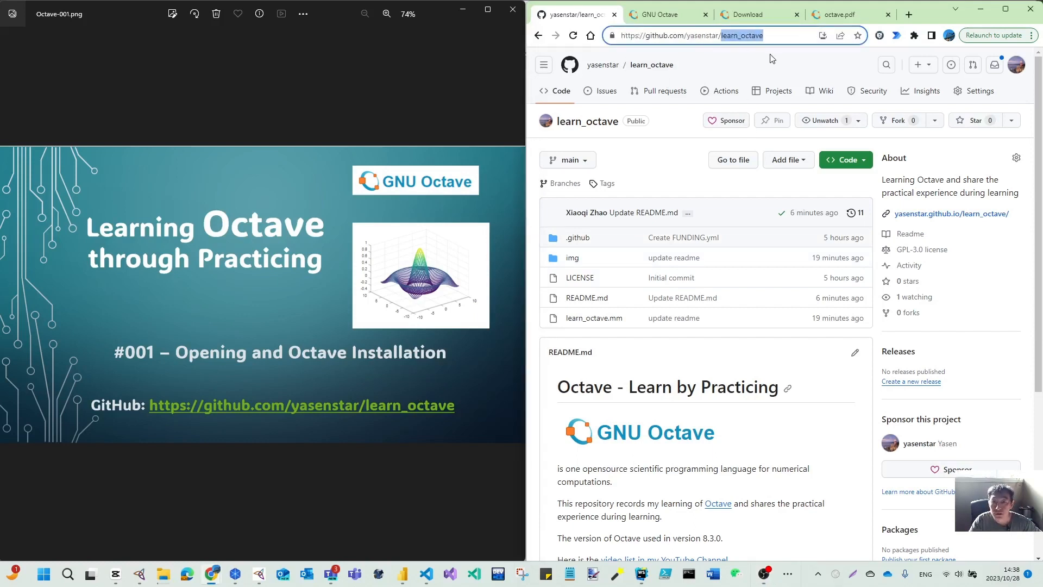
scroll(690, 381, down, 3)
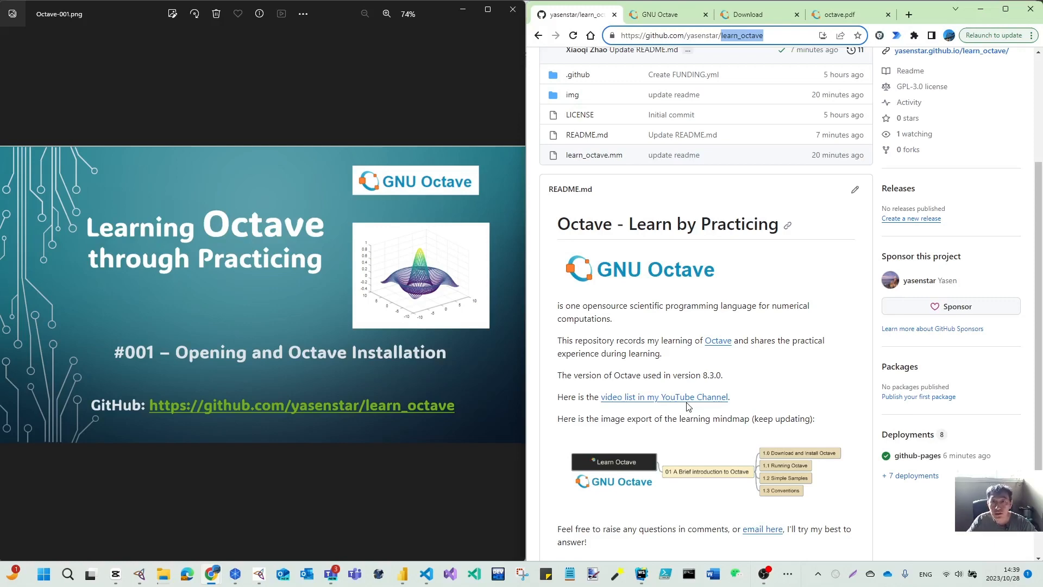
click(668, 19)
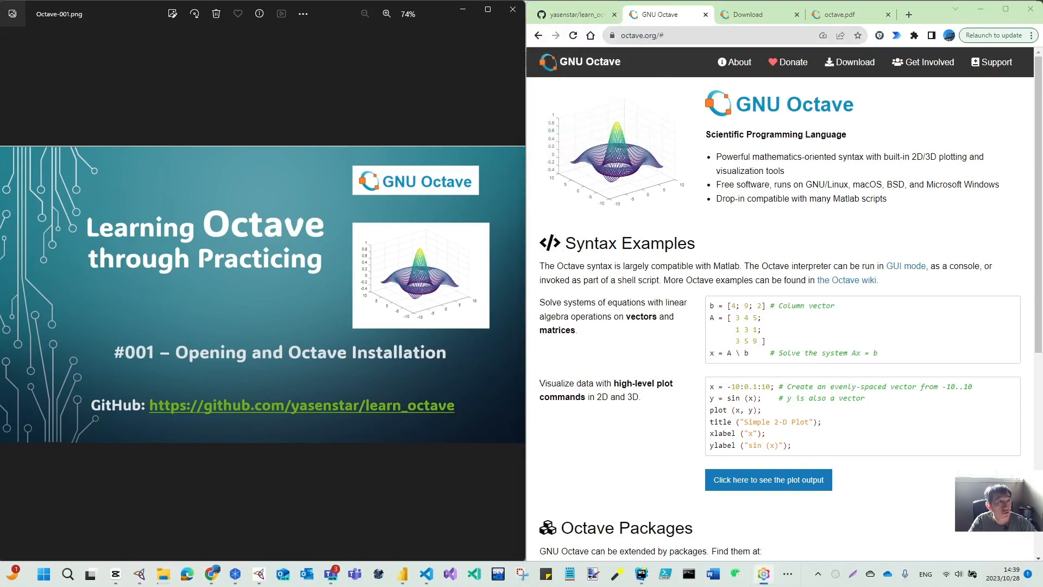
- Bring up the learn_octave mind map, center it, and select the 1.0 Download and Install Octave node
drag(278, 29, 264, 12)
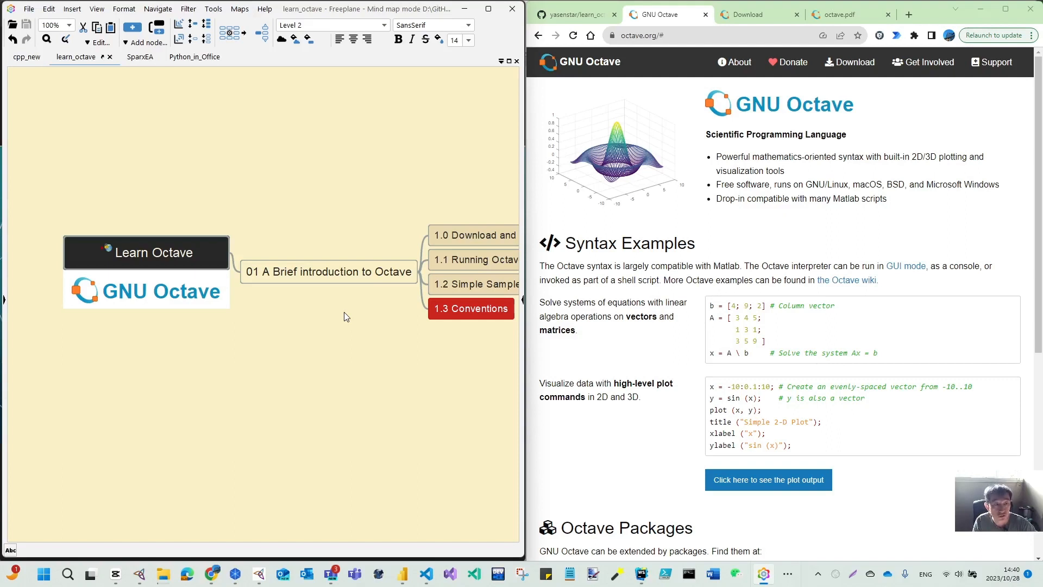
drag(335, 343, 296, 287)
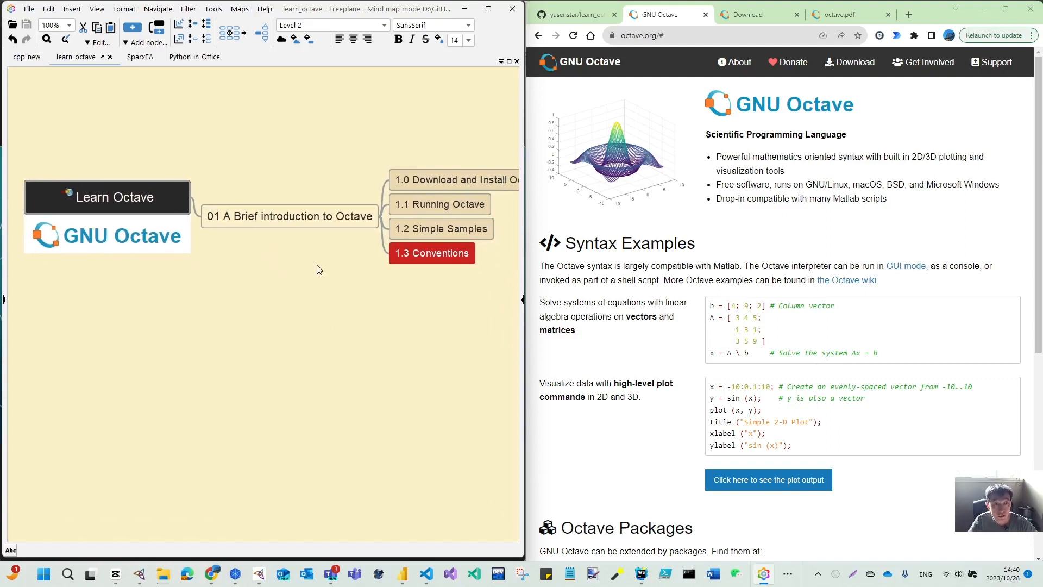
click(406, 180)
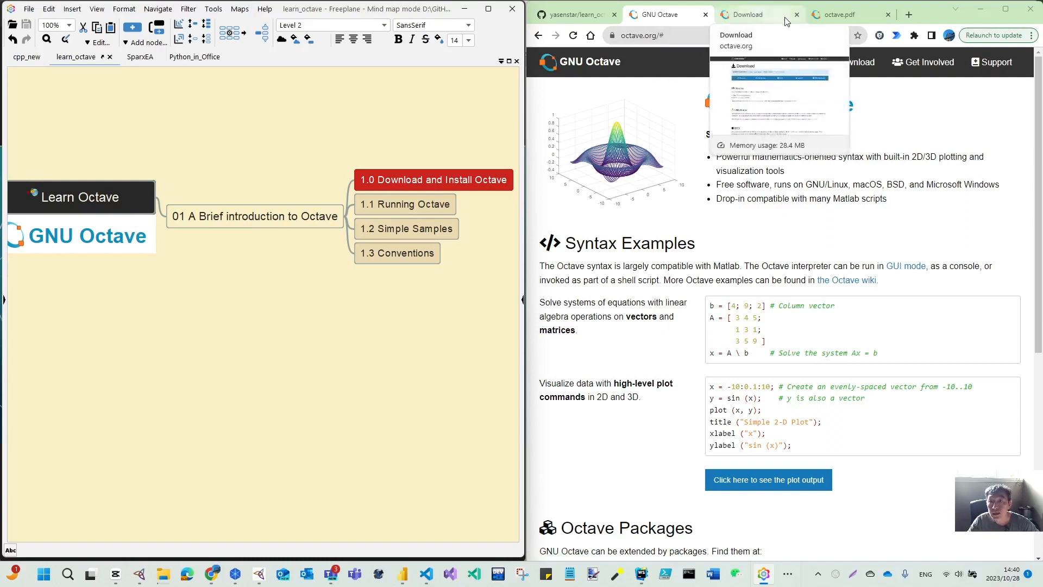
- Browse the octave.pdf manual, return to the GNU Octave homepage and highlight its Scientific Programming Language tagline
click(840, 14)
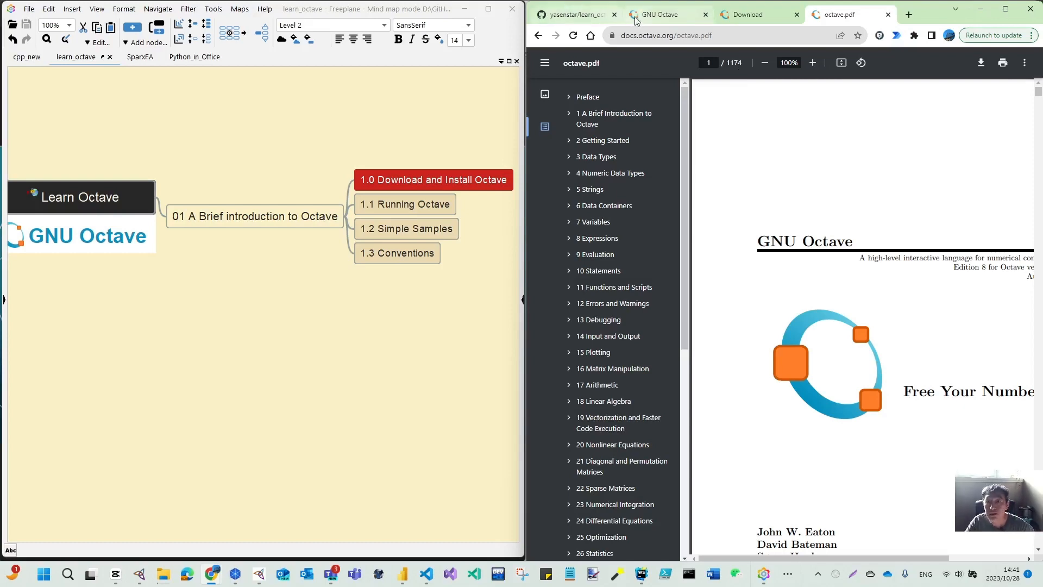
click(660, 14)
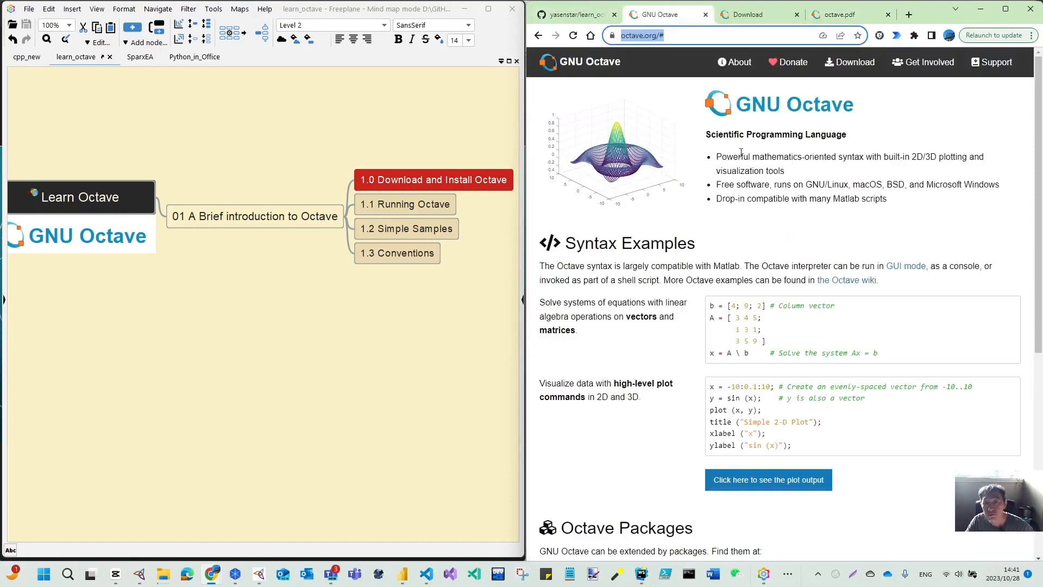
drag(706, 135, 852, 138)
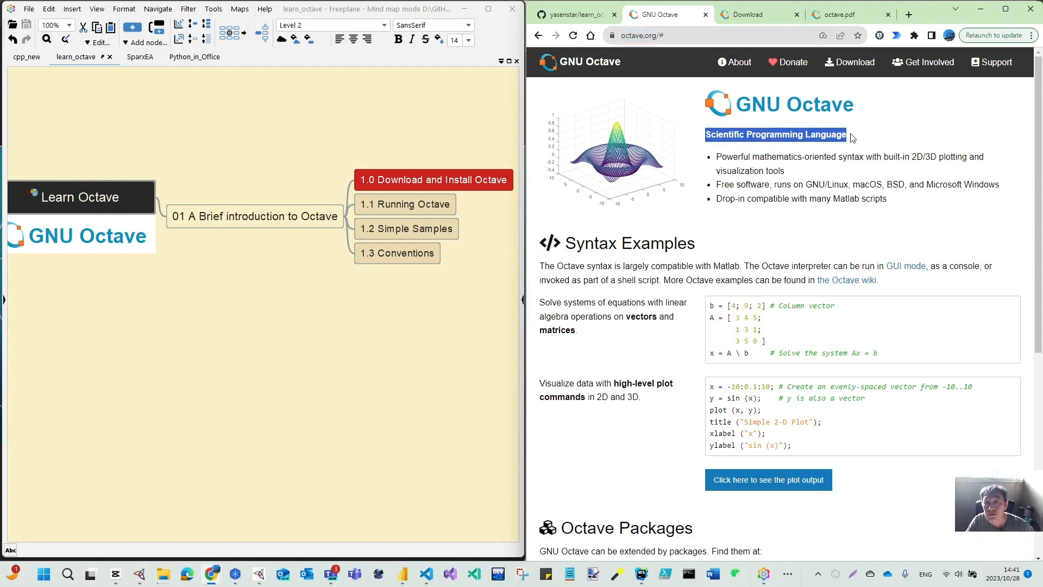
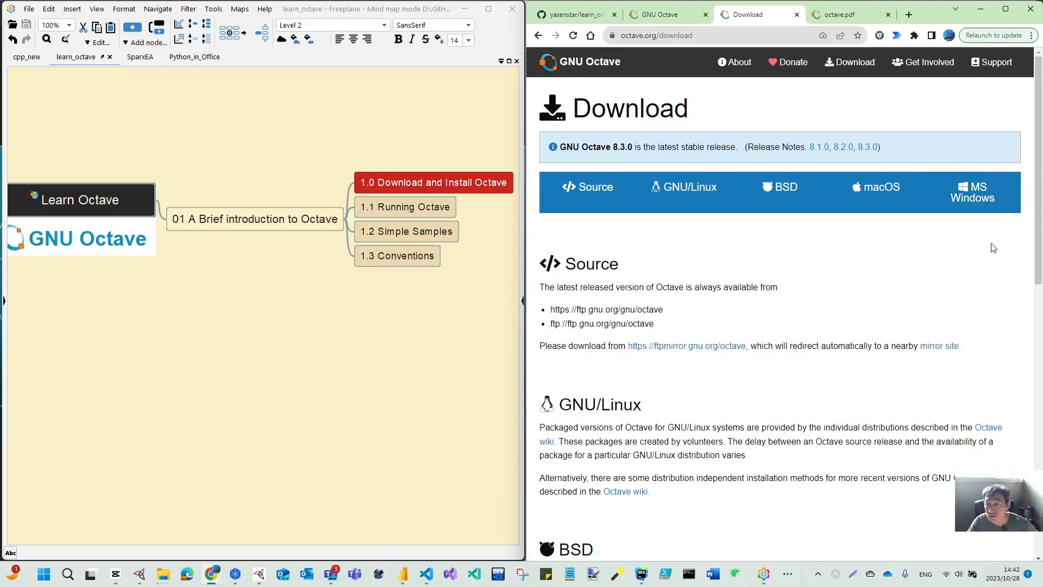
- Jump to the MS Windows downloads section and highlight the Windows-32 label
click(969, 196)
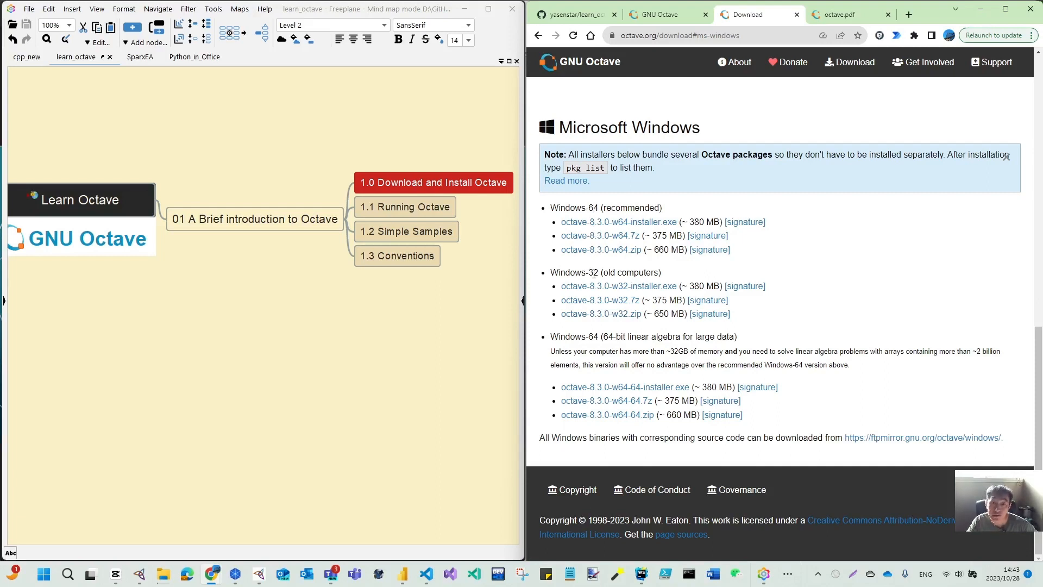
drag(590, 274, 600, 276)
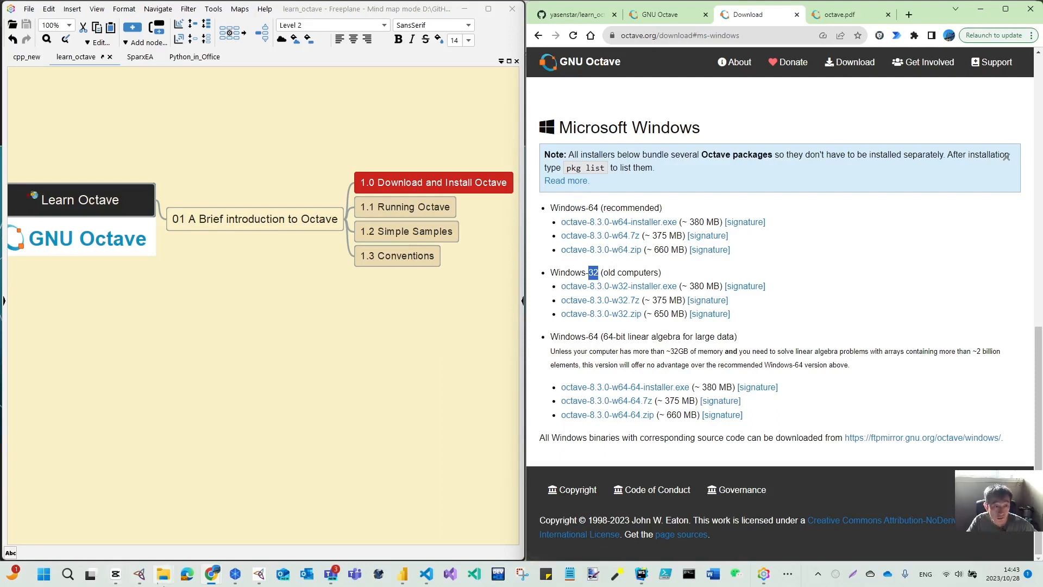
- Open the Downloads folder and launch octave-8.3.0-w64-installer.exe
mouse_move(161, 580)
click(68, 540)
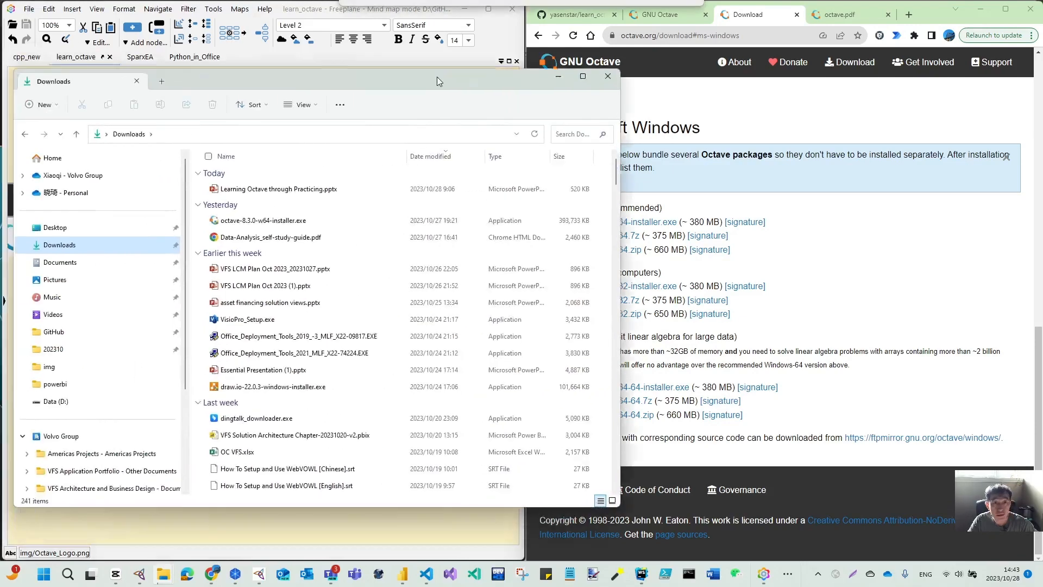
drag(437, 77, 491, 88)
click(346, 232)
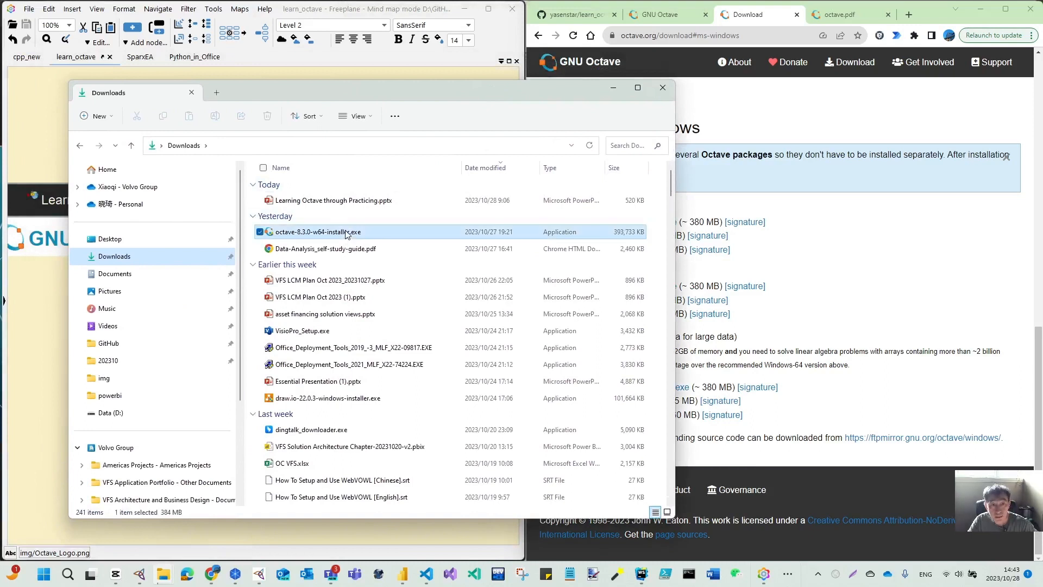
double_click(305, 235)
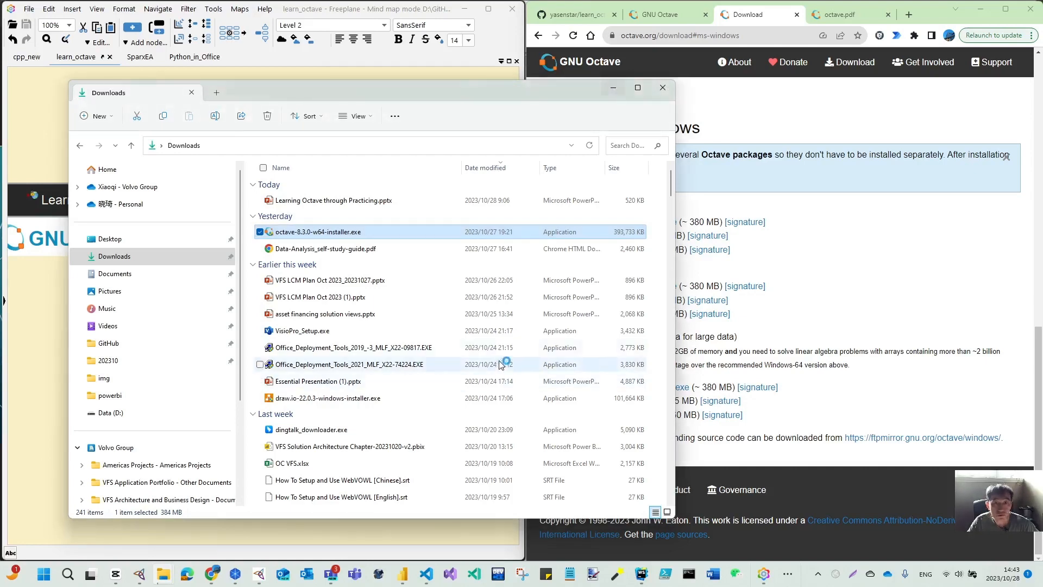
- Minimize the folder window and advance the setup wizard through welcome, license, and Install for anyone using this computer
click(613, 89)
drag(487, 187, 345, 135)
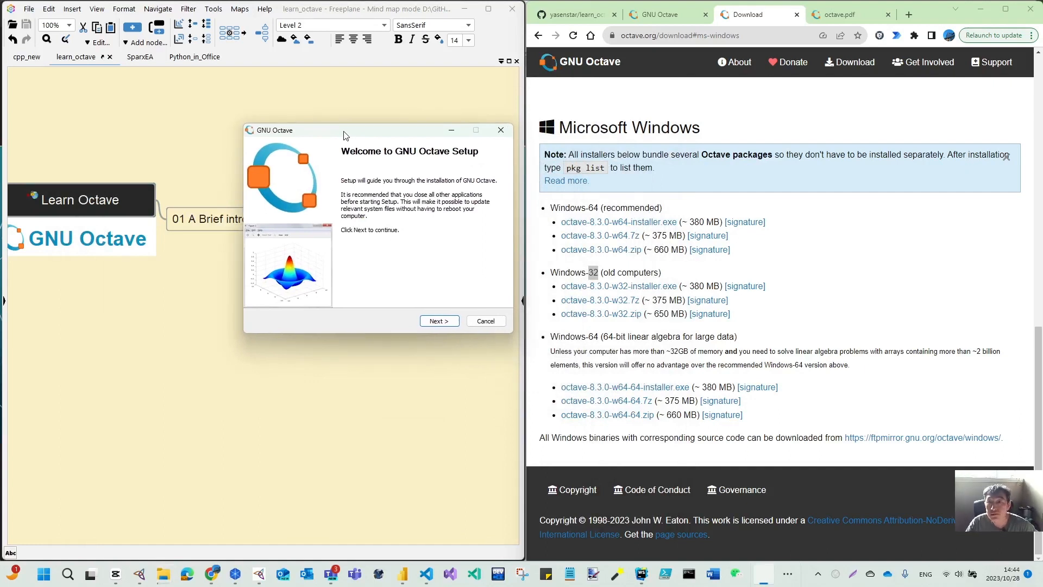
click(439, 321)
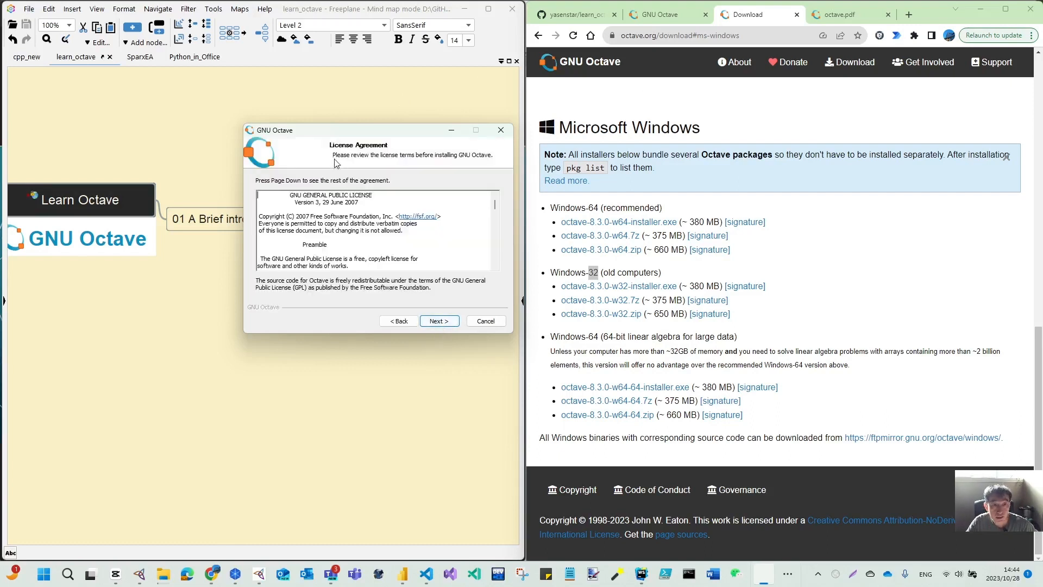
click(440, 324)
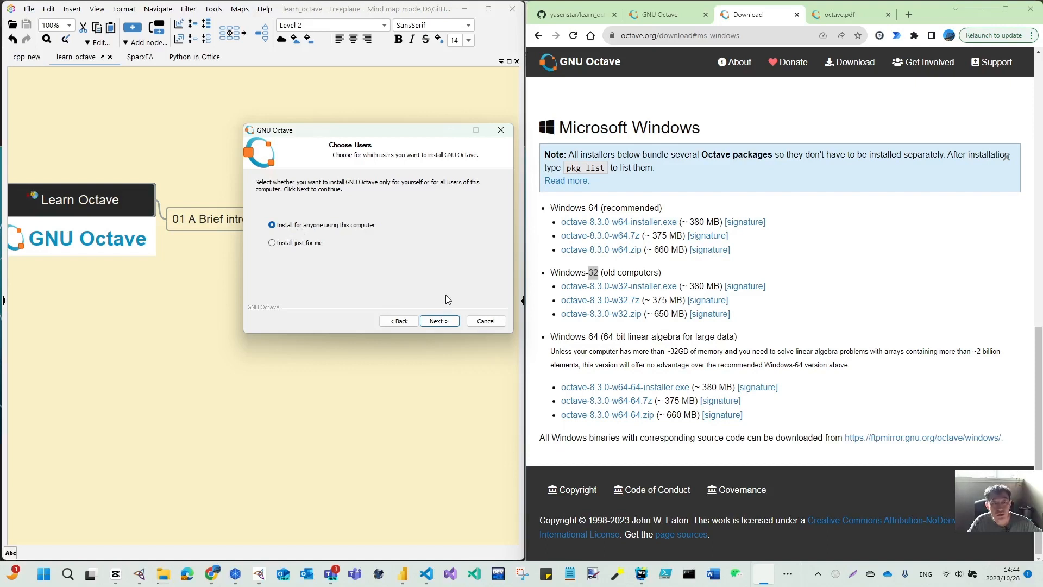
click(449, 325)
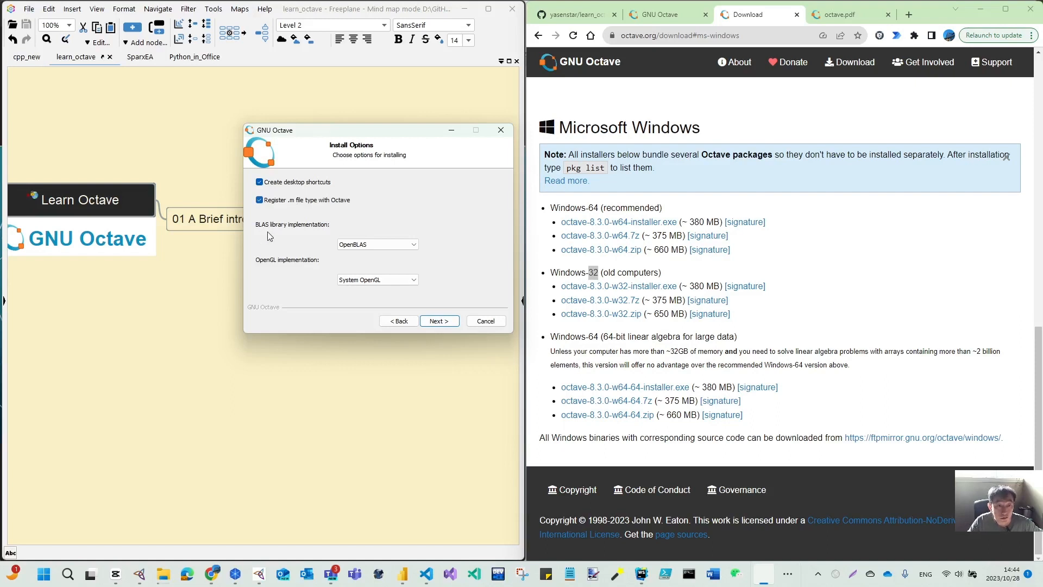
- Review the BLAS and OpenGL choices, keep OpenBLAS and System OpenGL, and continue
click(383, 249)
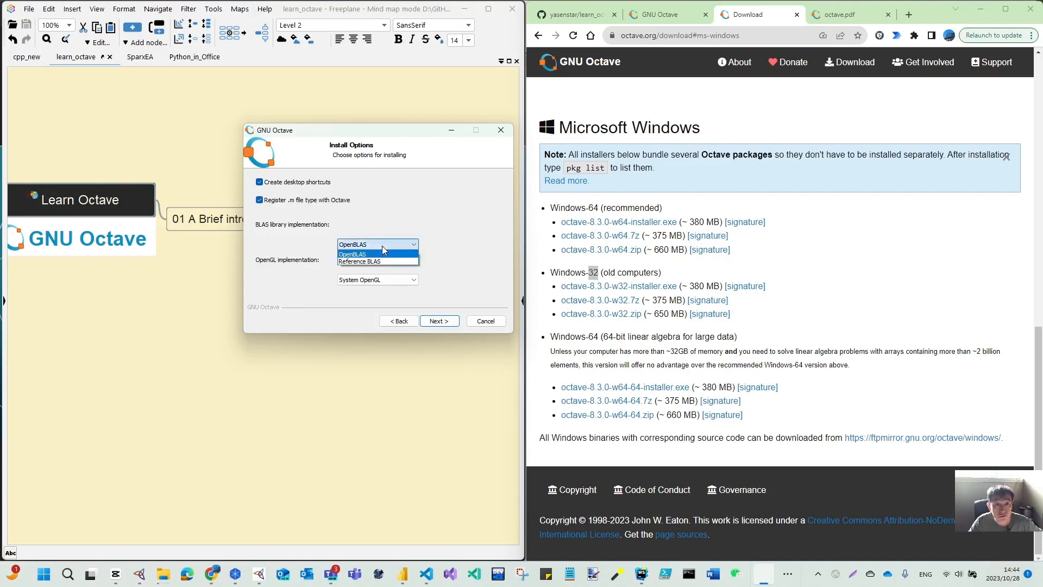
click(383, 249)
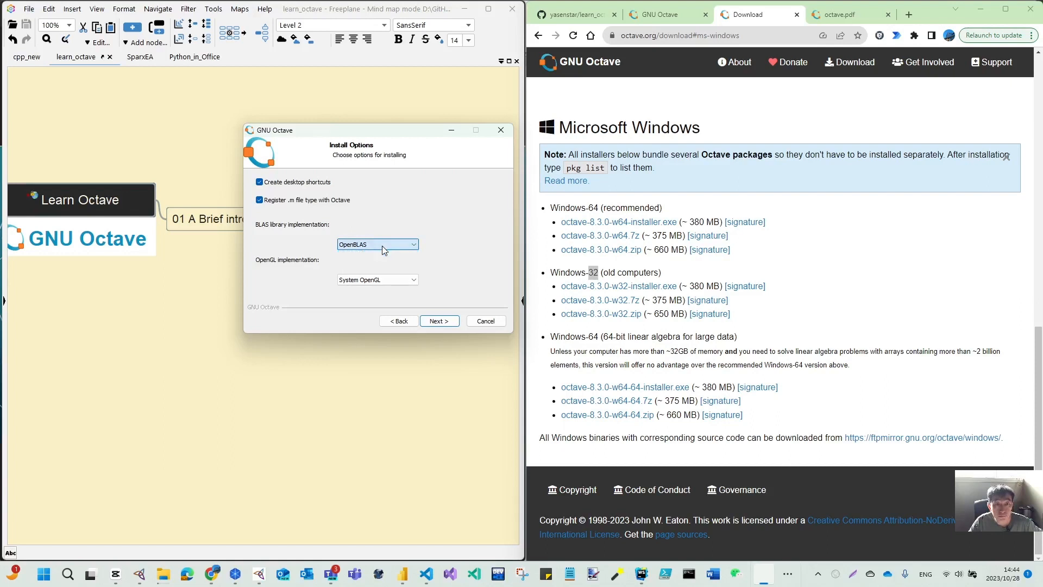
click(379, 281)
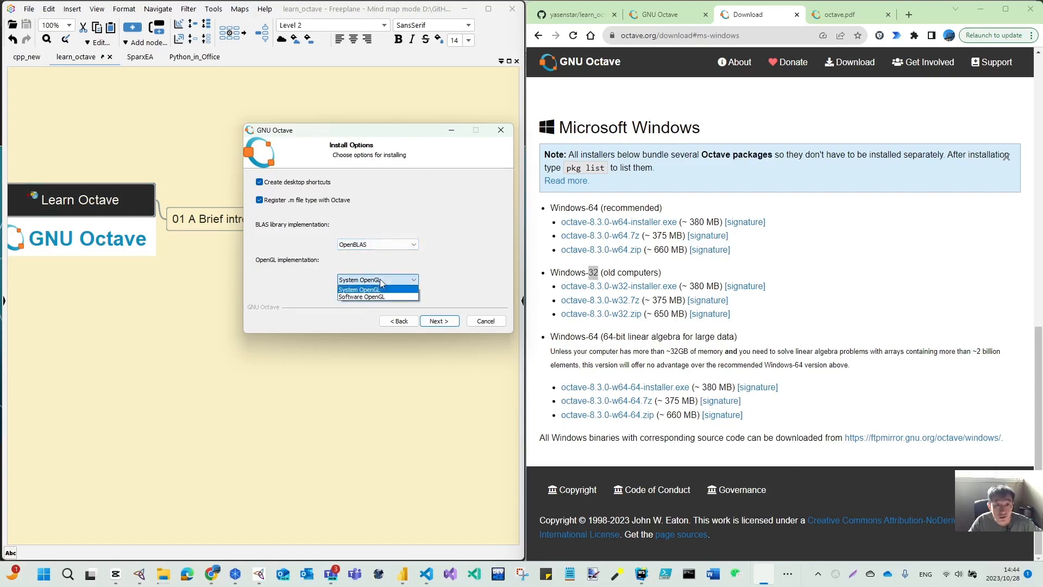
click(453, 271)
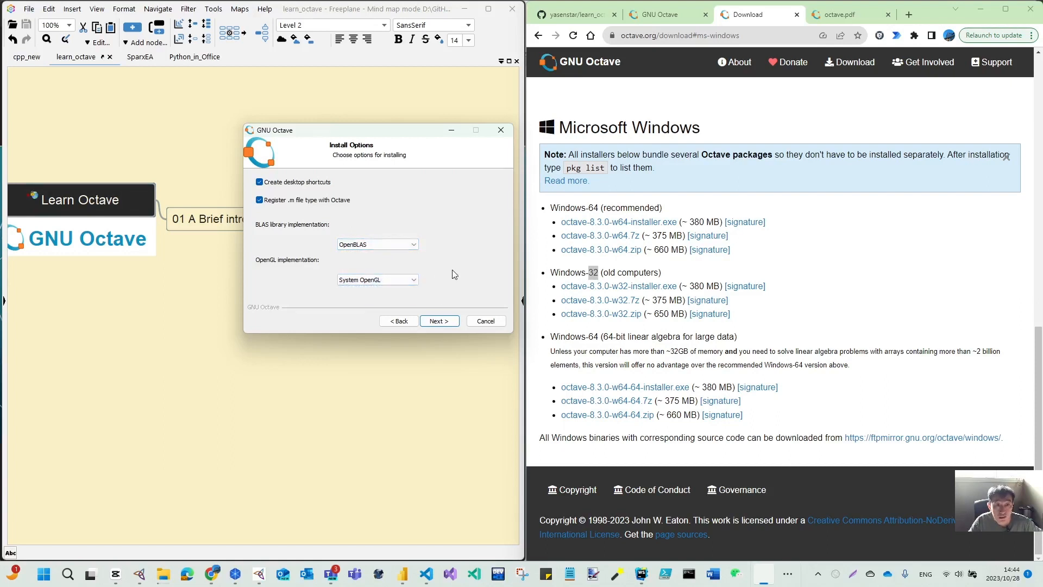
click(437, 322)
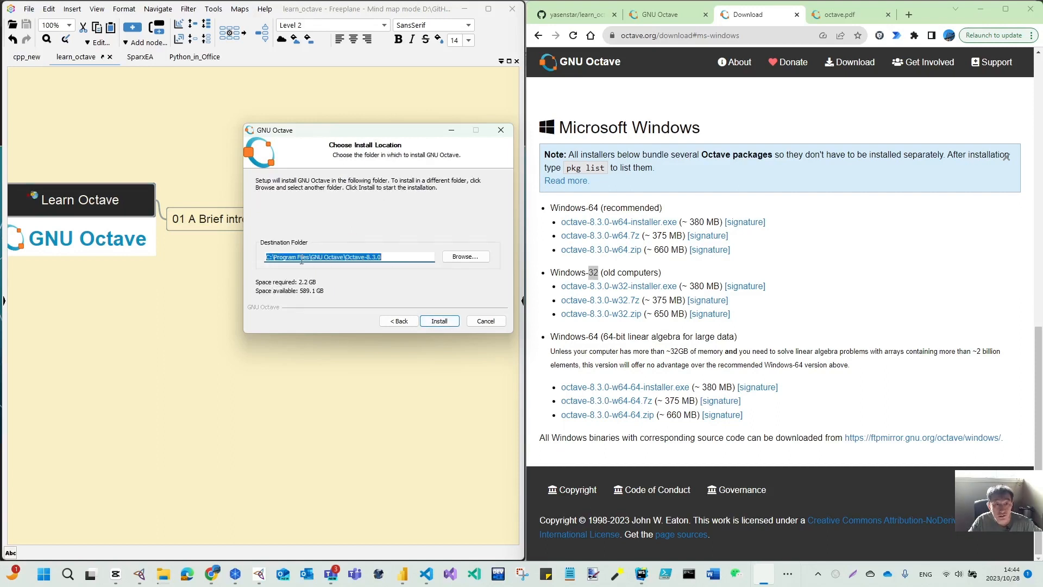
- Highlight the Octave-8.3.0 folder in the destination path and start the installation
drag(312, 256, 389, 250)
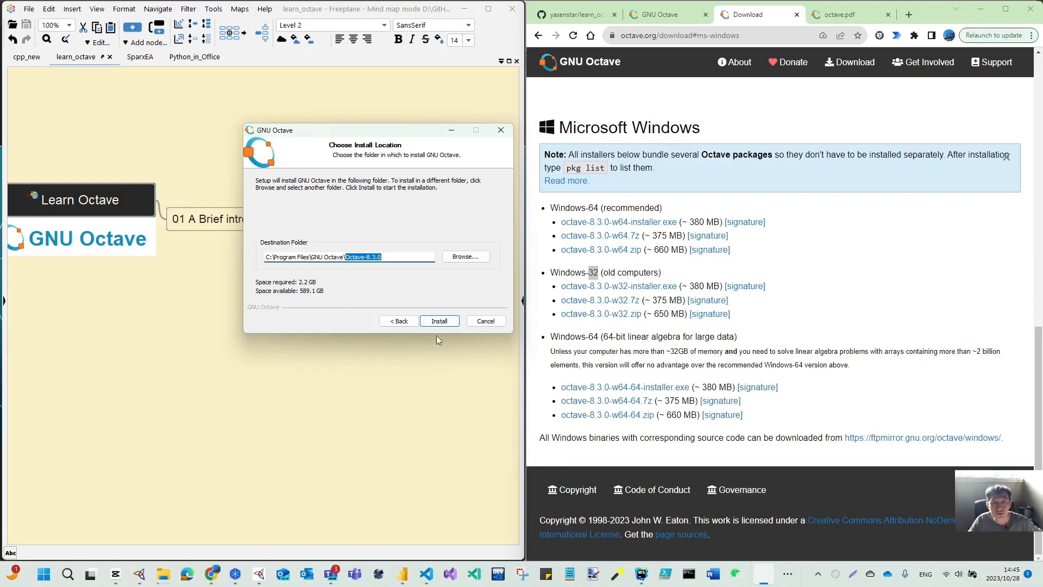
click(449, 322)
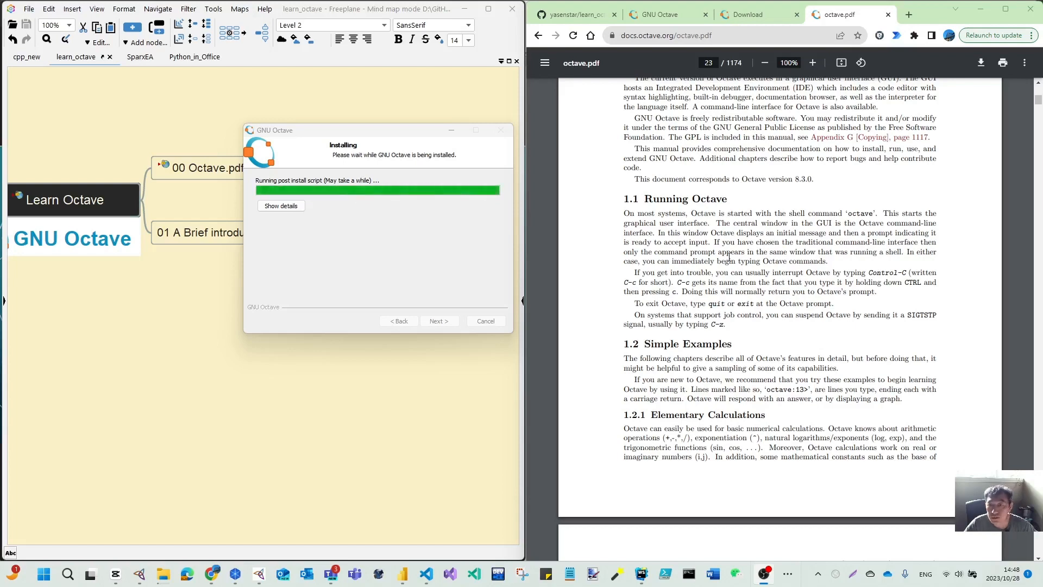
scroll(729, 256, up, 6)
scroll(731, 259, down, 4)
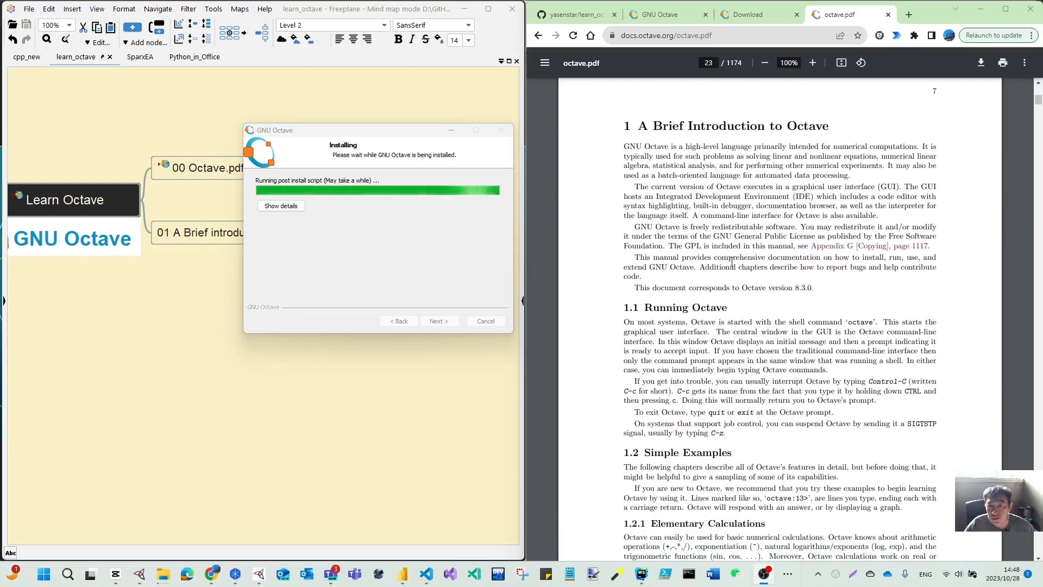
drag(350, 137, 658, 219)
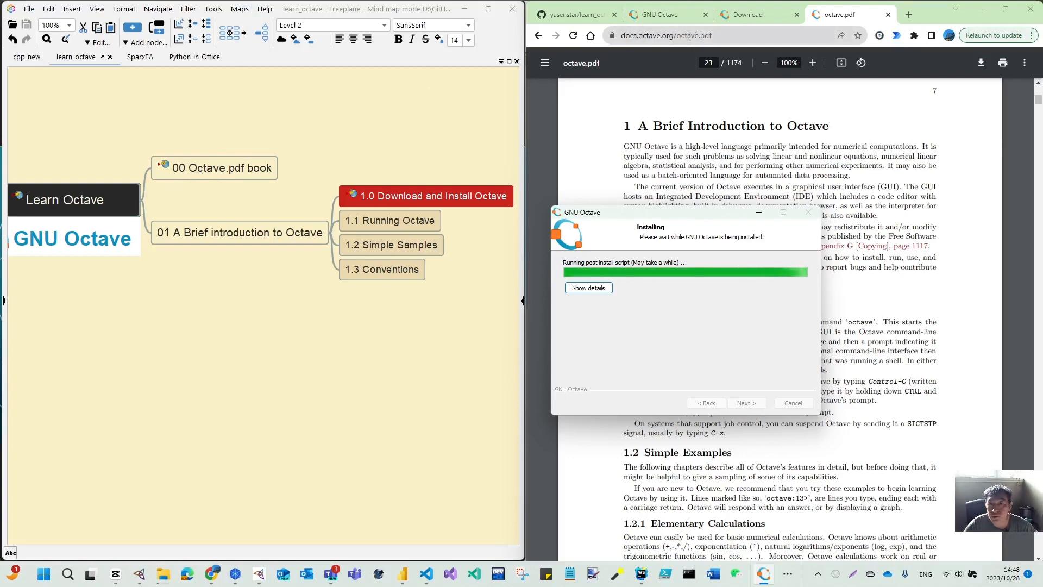
drag(720, 216, 303, 226)
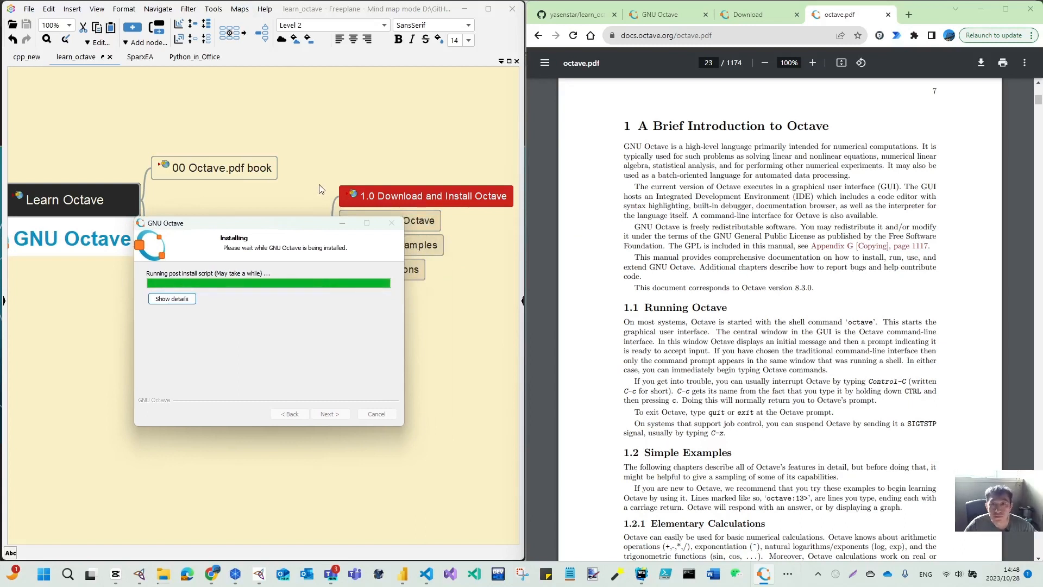
- Copy the docs.octave.org address and open it in a new browser tab
drag(698, 36, 582, 41)
key(ctrl+c)
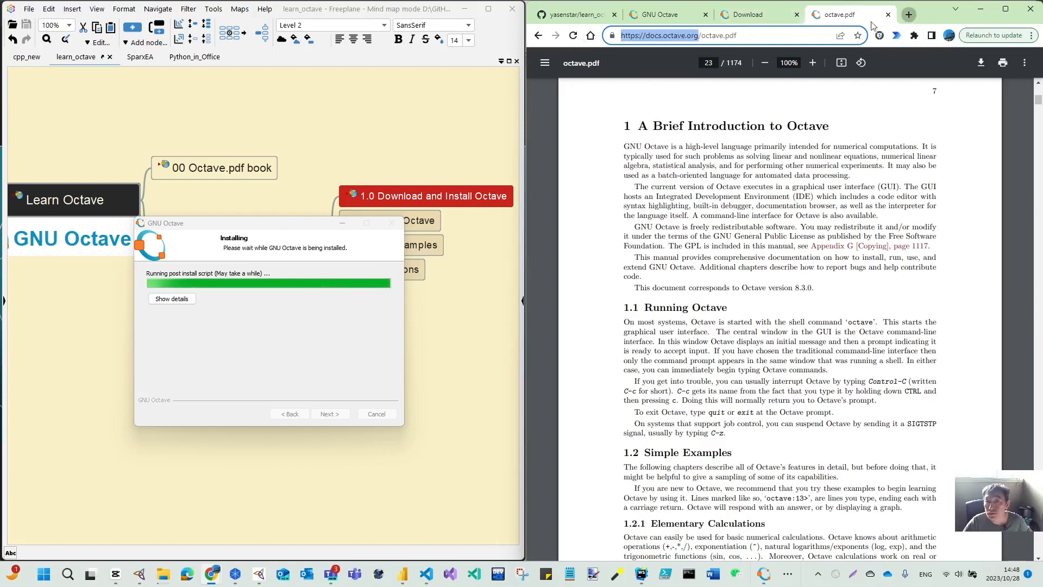
click(909, 14)
key(ctrl+v)
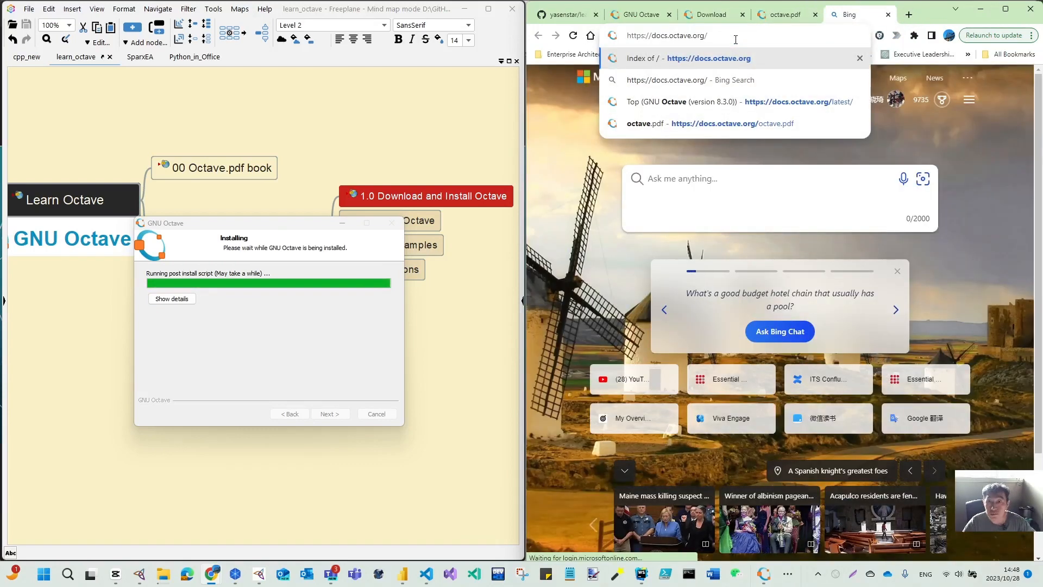
key(Return)
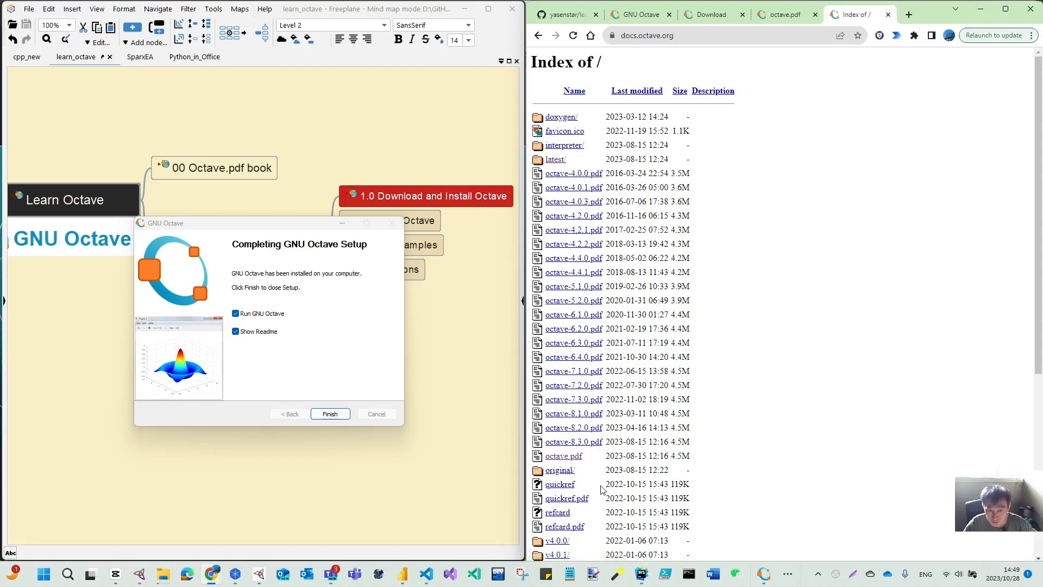
- Open the v8.3.0 documentation and navigate to A Brief Introduction to Octave and then Running Octave
scroll(603, 491, down, 3)
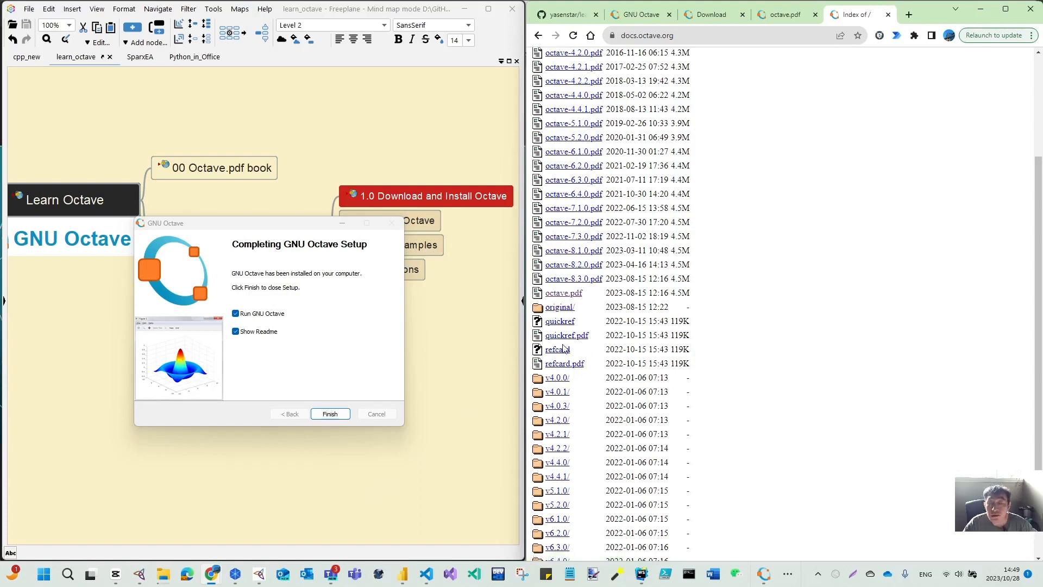
scroll(709, 283, down, 3)
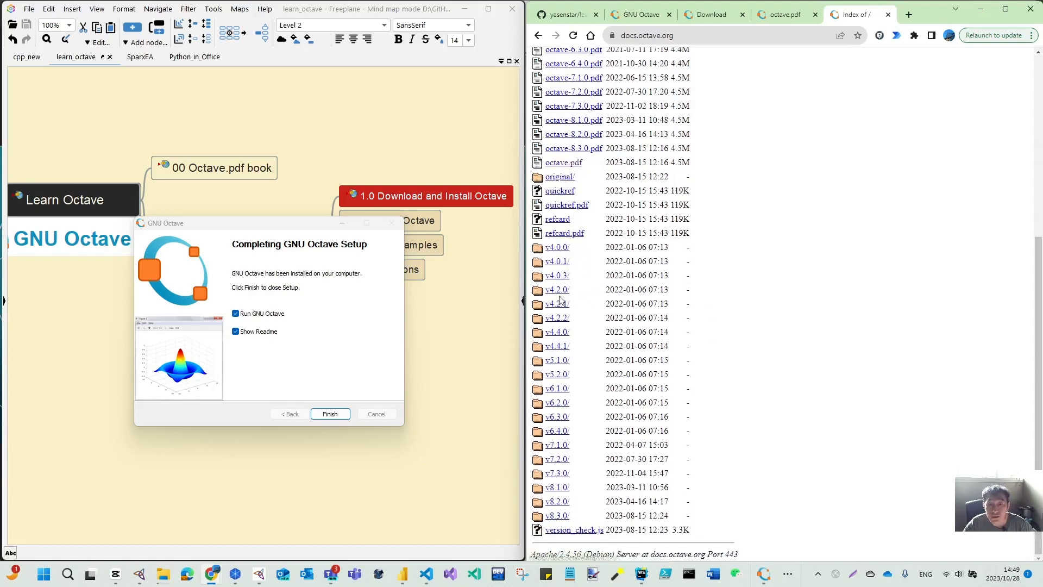
click(549, 516)
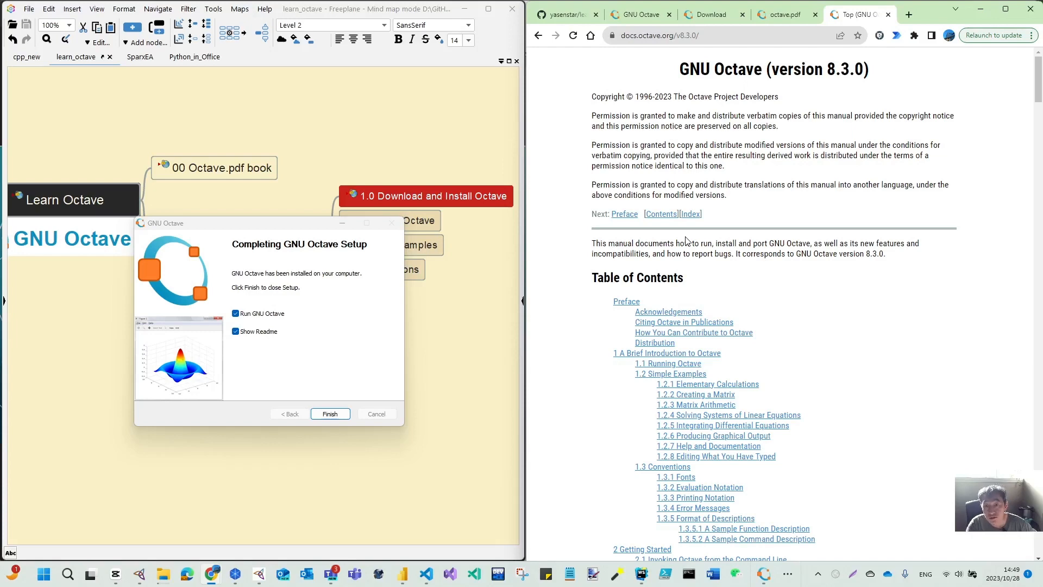
click(689, 354)
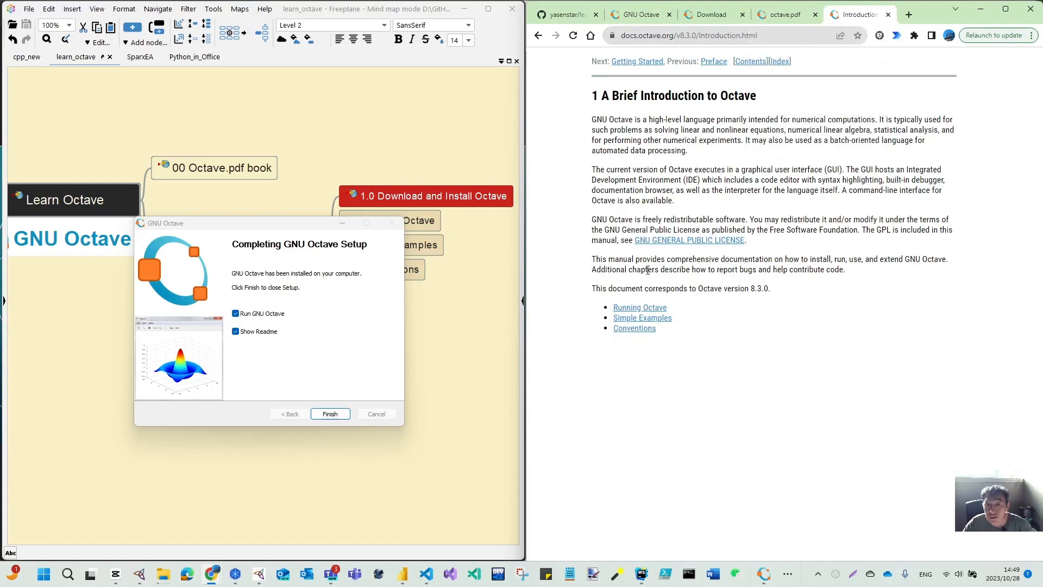
click(641, 307)
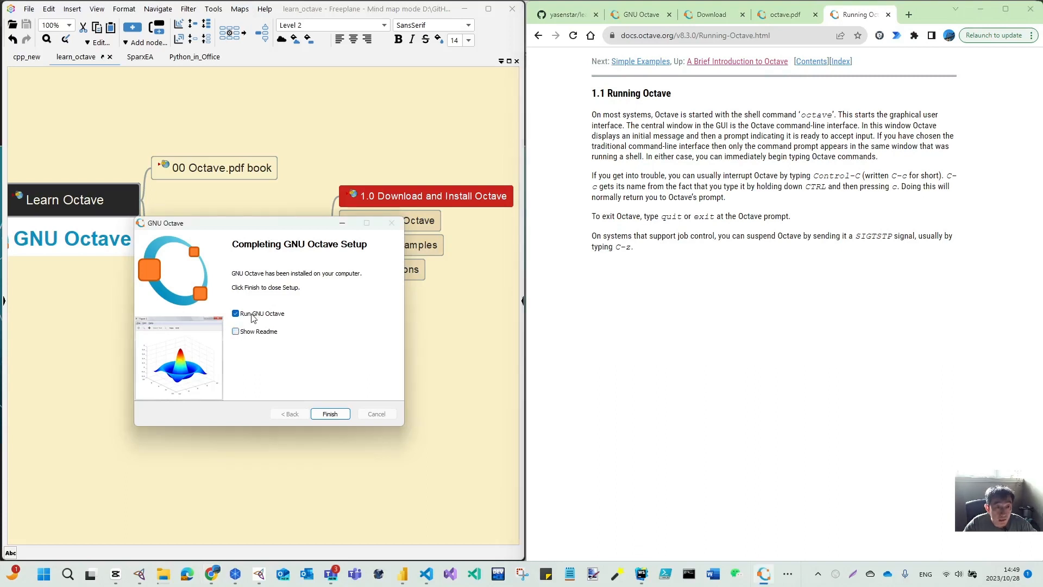
- Finish setup with Run GNU Octave checked and Show Readme unchecked, then advance past Octave's first-run welcome page
click(338, 415)
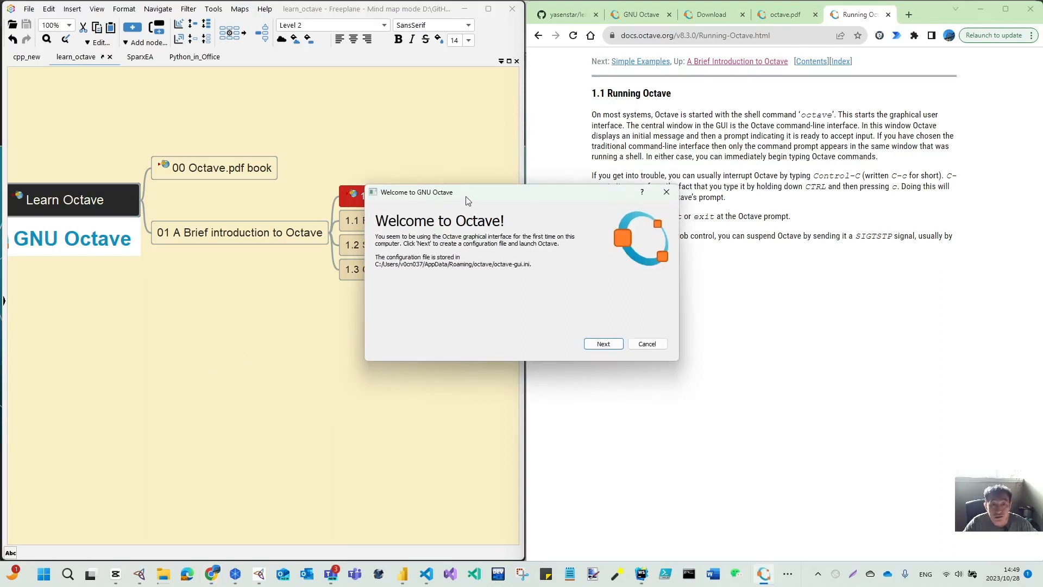
drag(468, 201, 221, 264)
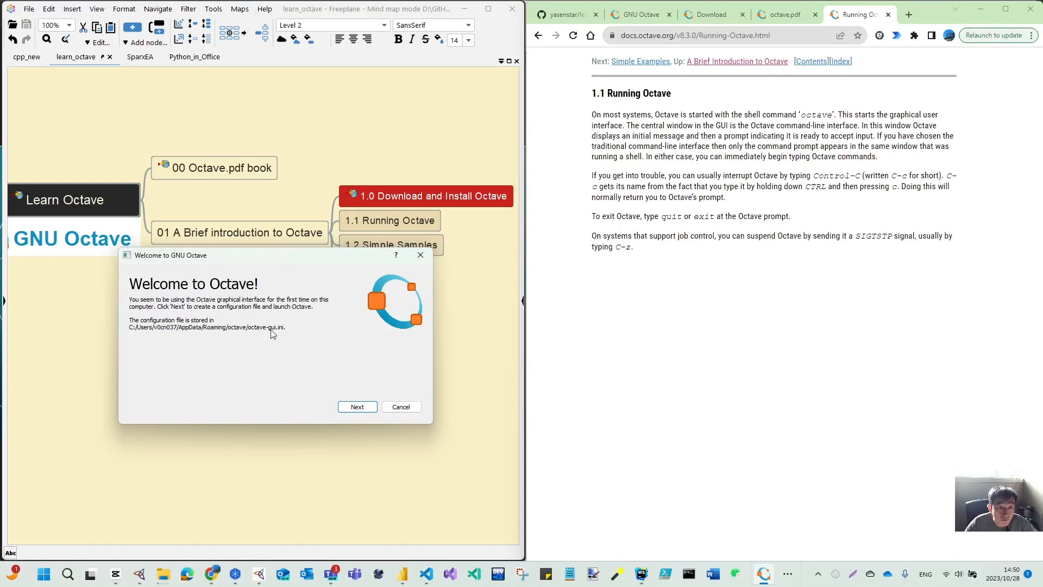
click(357, 407)
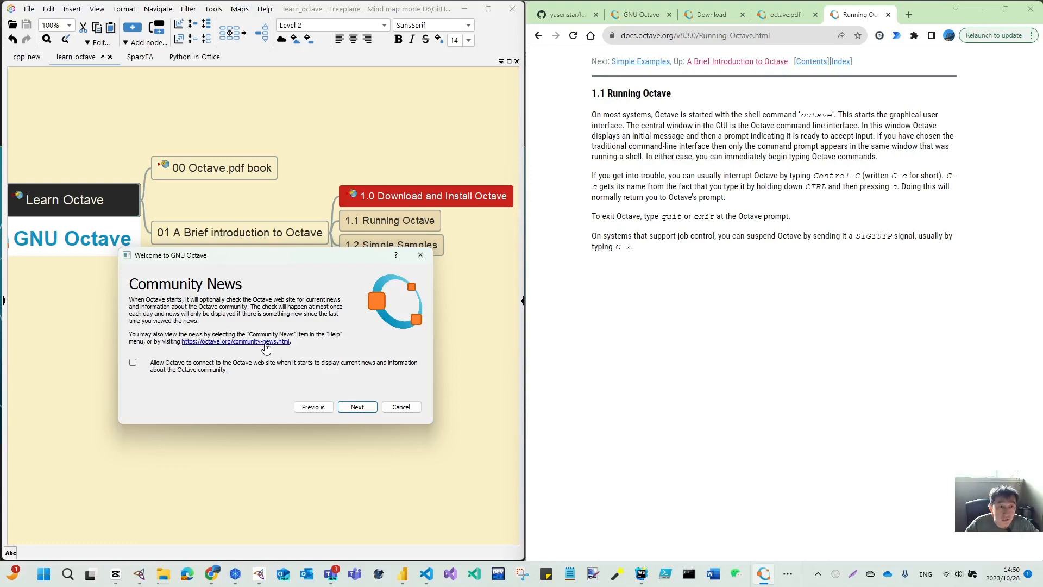
- Browse the GNU Octave website's Get Involved and Support pages
click(674, 17)
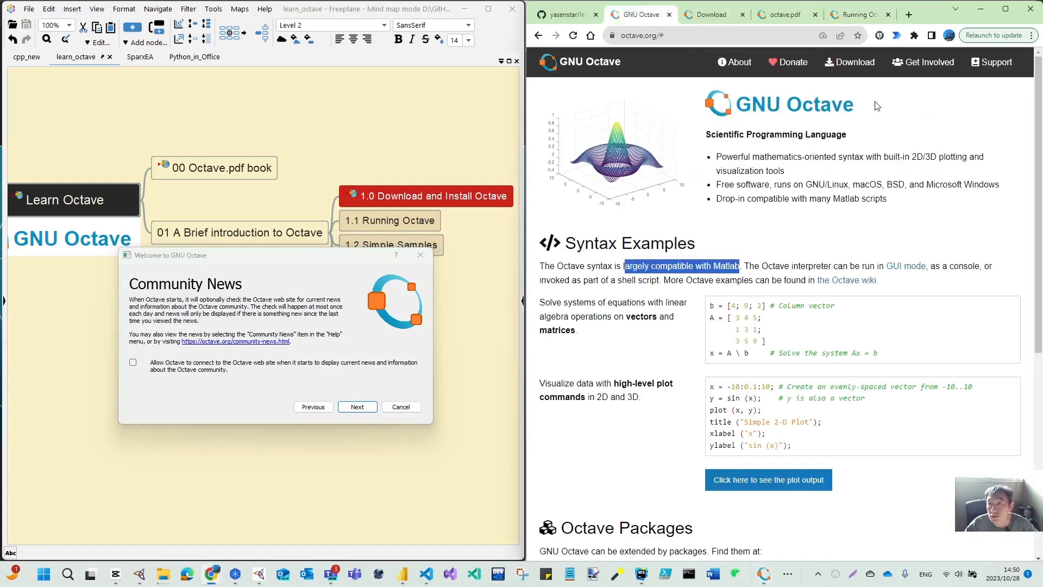
click(935, 68)
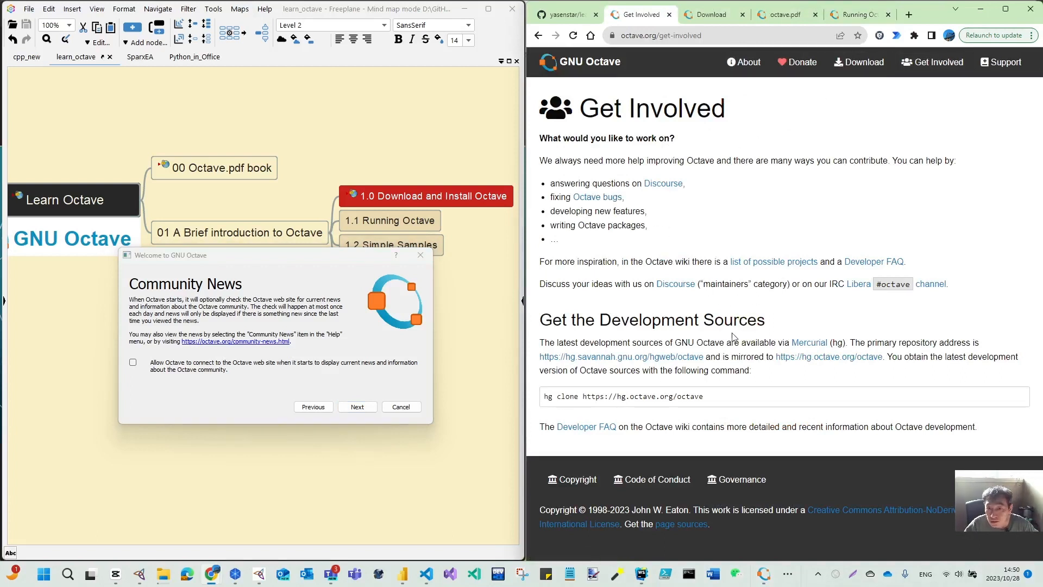
click(1008, 69)
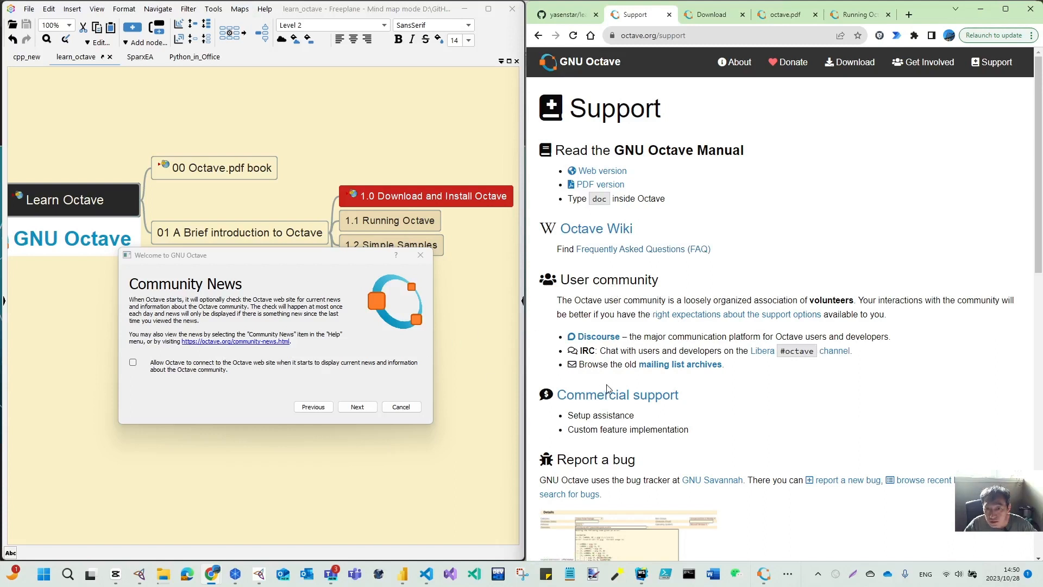
scroll(608, 389, down, 2)
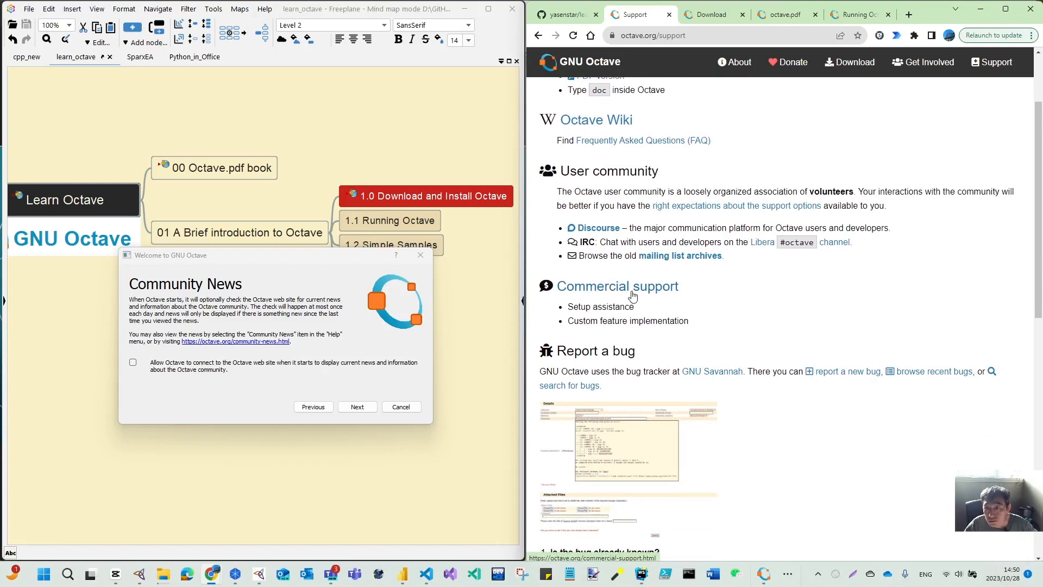
scroll(667, 386, down, 6)
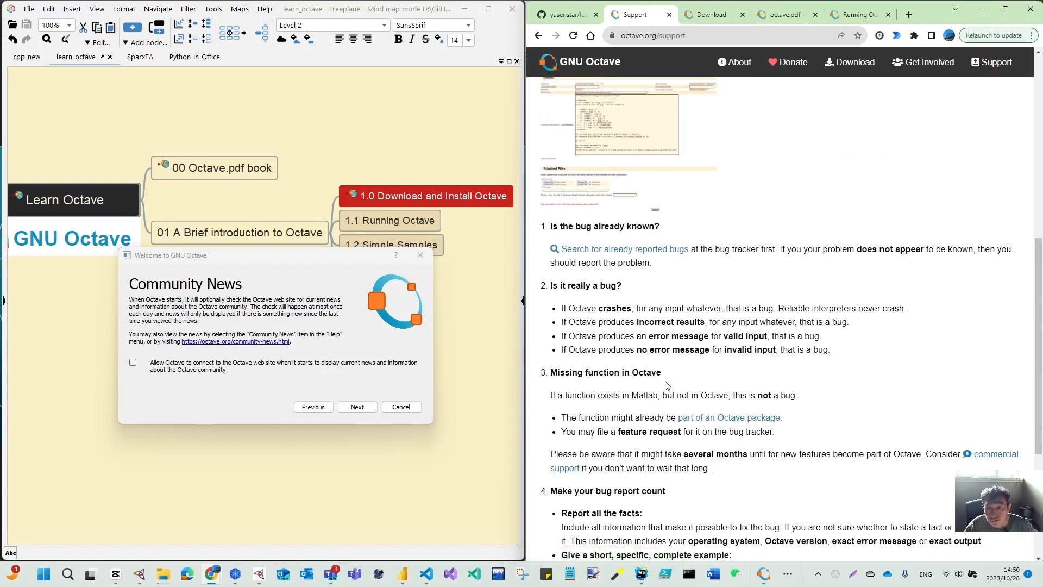
- Open the octave.org community-news.html page by editing the Support page's address
scroll(667, 386, down, 4)
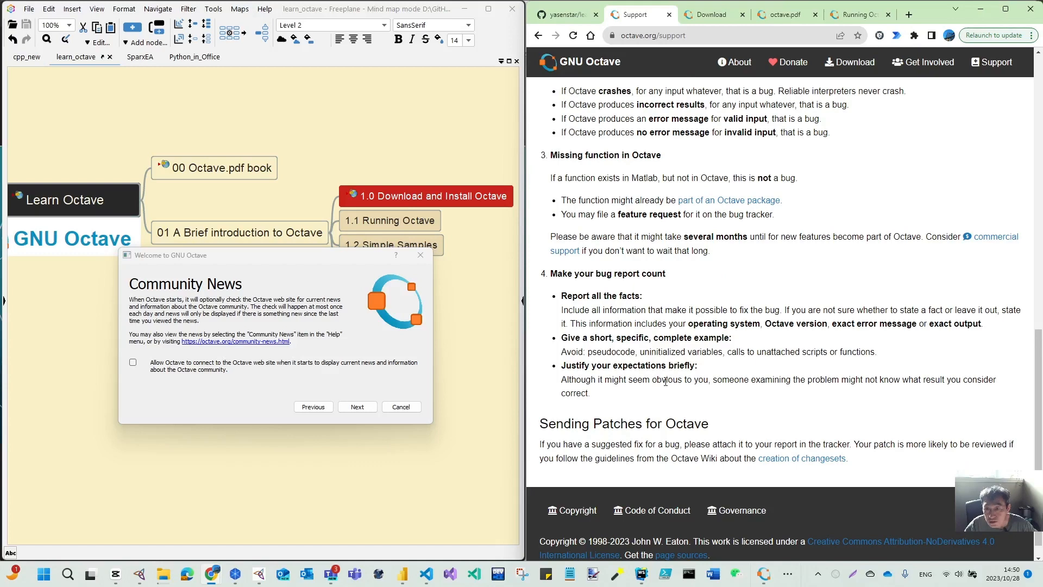
scroll(666, 381, up, 12)
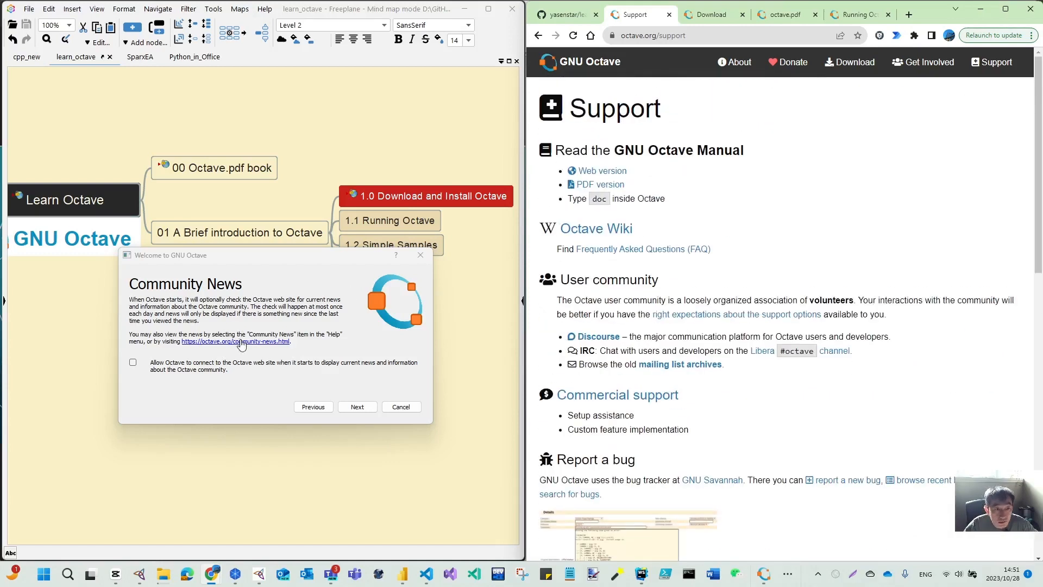
click(681, 38)
click(664, 35)
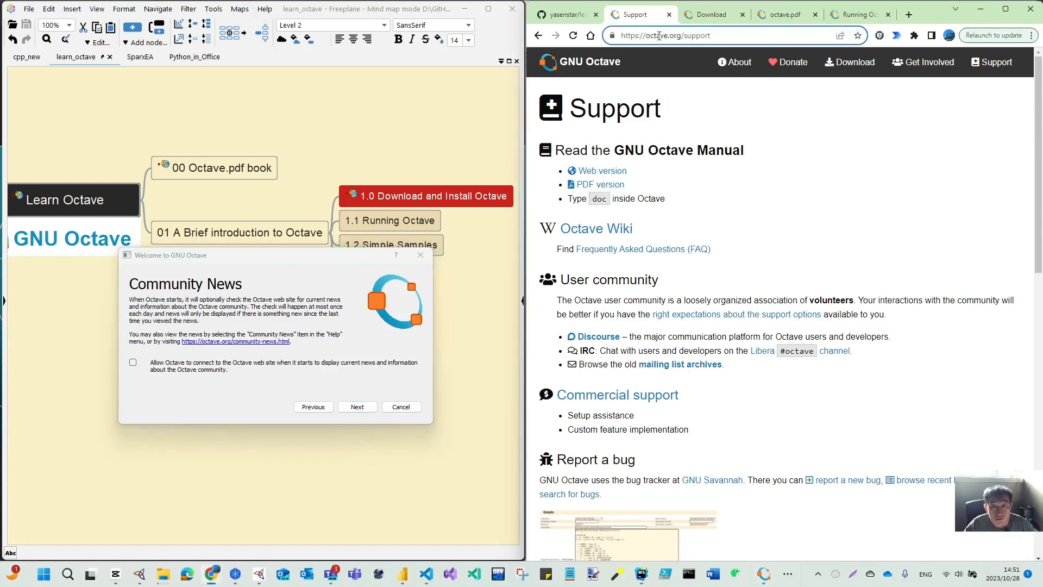
drag(685, 35, 753, 39)
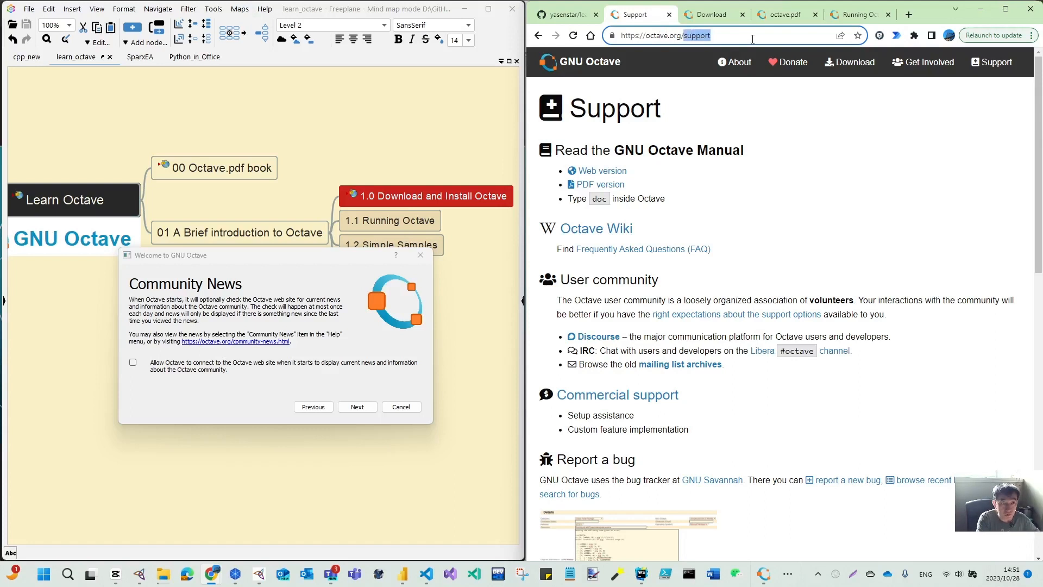
text(community-news.html)
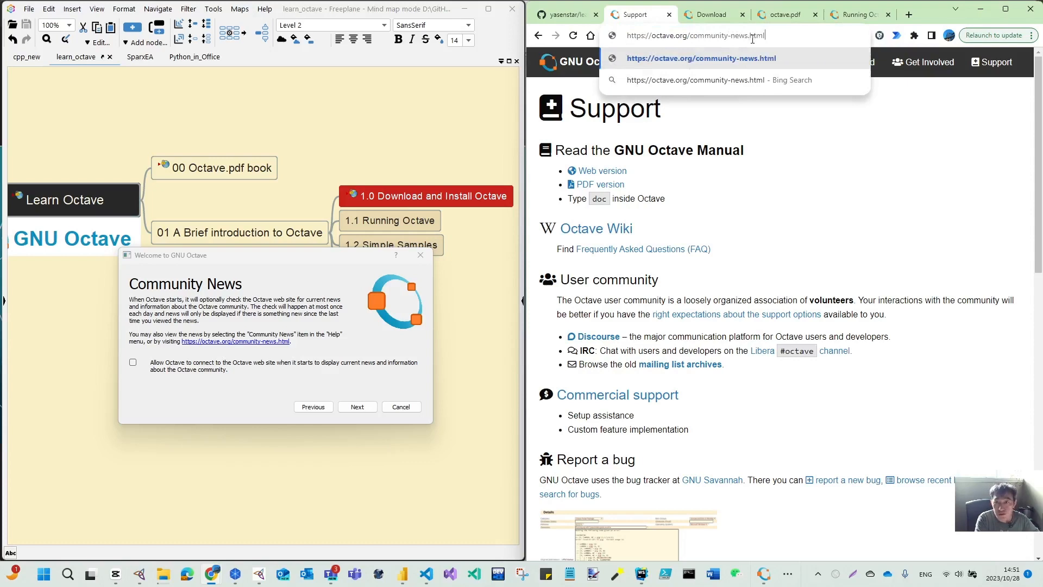
key(Return)
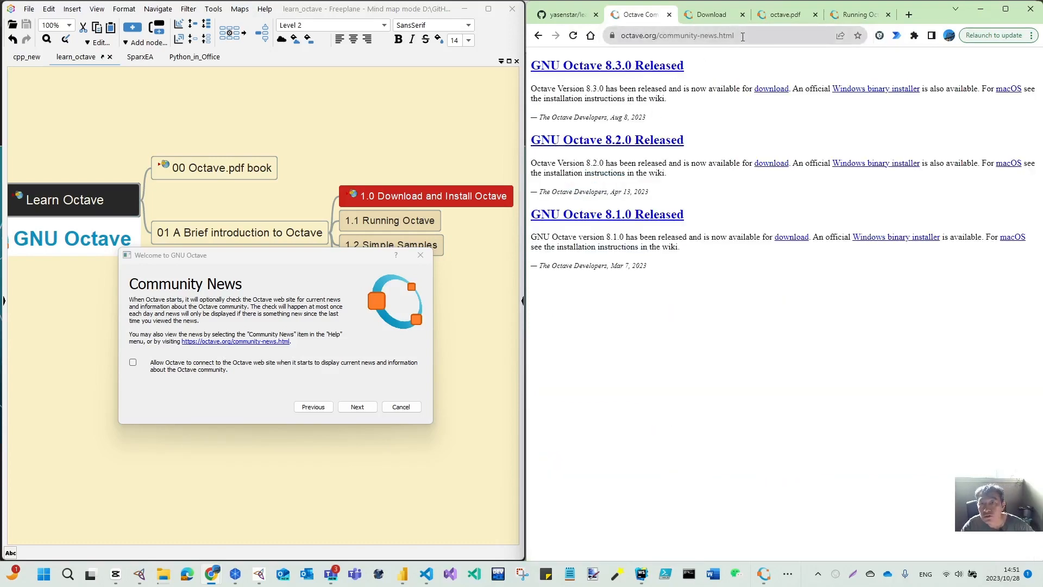
- Open the GNU Octave 8.3.0 Released announcement in a new tab and read through its release notes
right_click(632, 66)
click(665, 73)
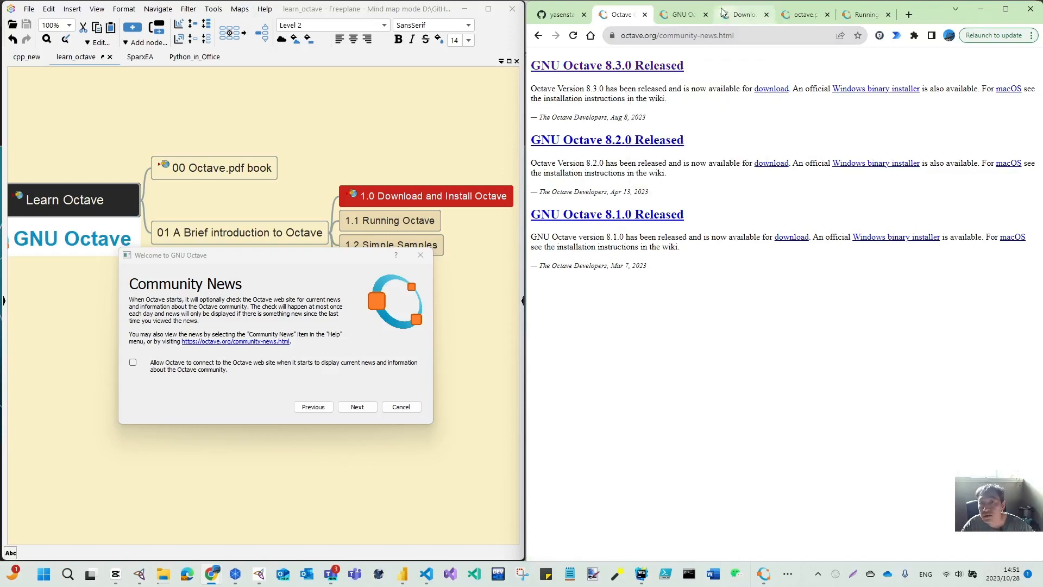
click(686, 16)
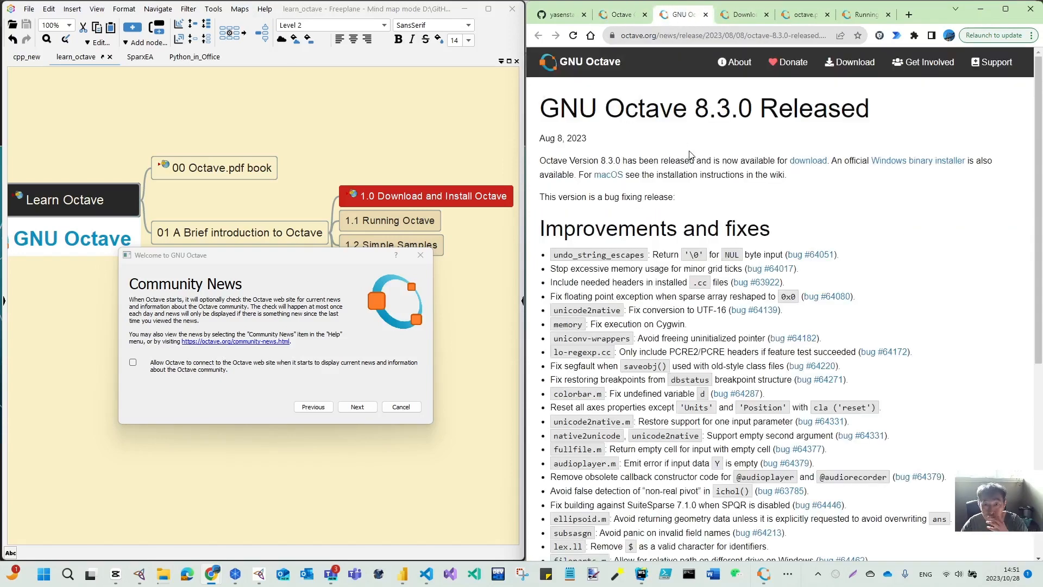
scroll(689, 154, down, 6)
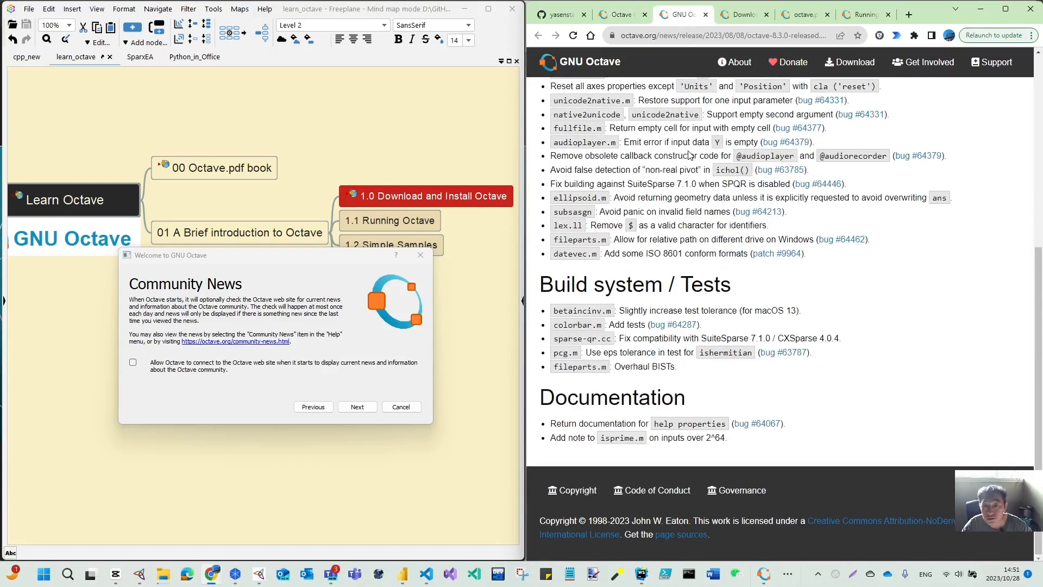
scroll(689, 155, up, 5)
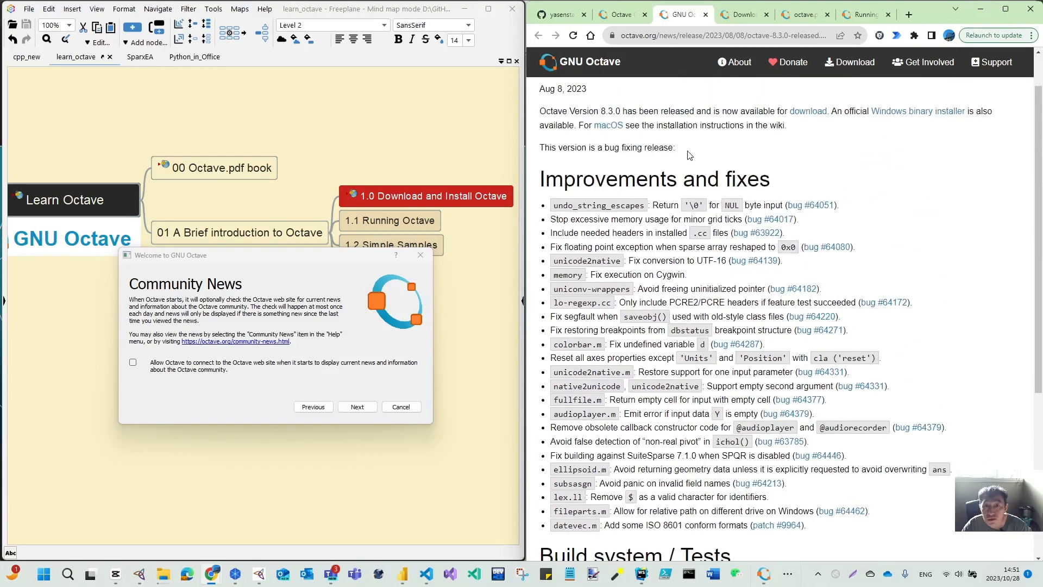
scroll(670, 76, up, 1)
scroll(663, 108, down, 6)
scroll(658, 153, up, 7)
scroll(656, 153, down, 6)
scroll(621, 138, up, 6)
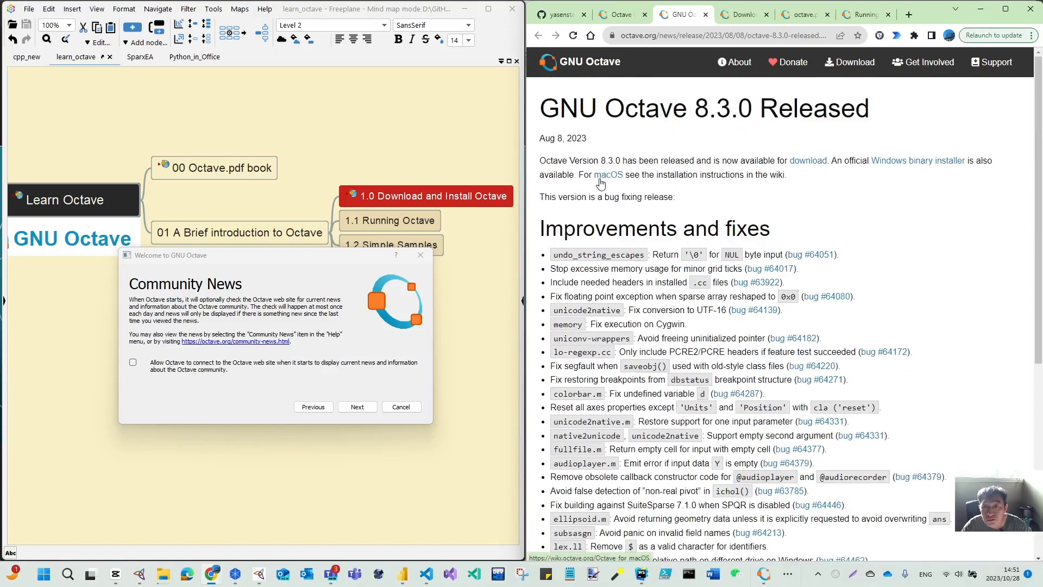
scroll(672, 247, down, 6)
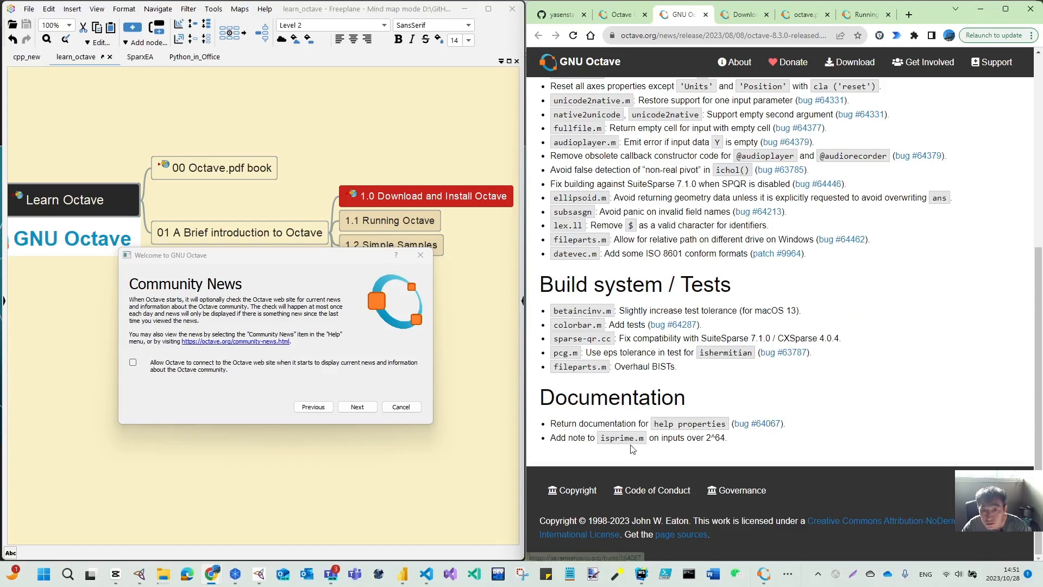
scroll(632, 448, up, 6)
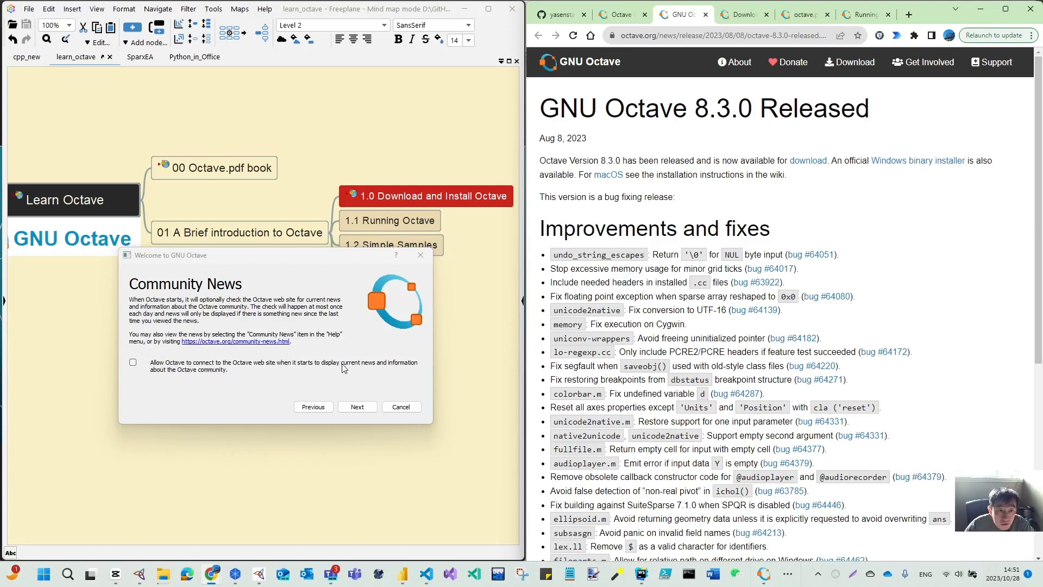
- Allow Octave to connect to the website for community news and advance the welcome wizard
click(133, 362)
click(363, 411)
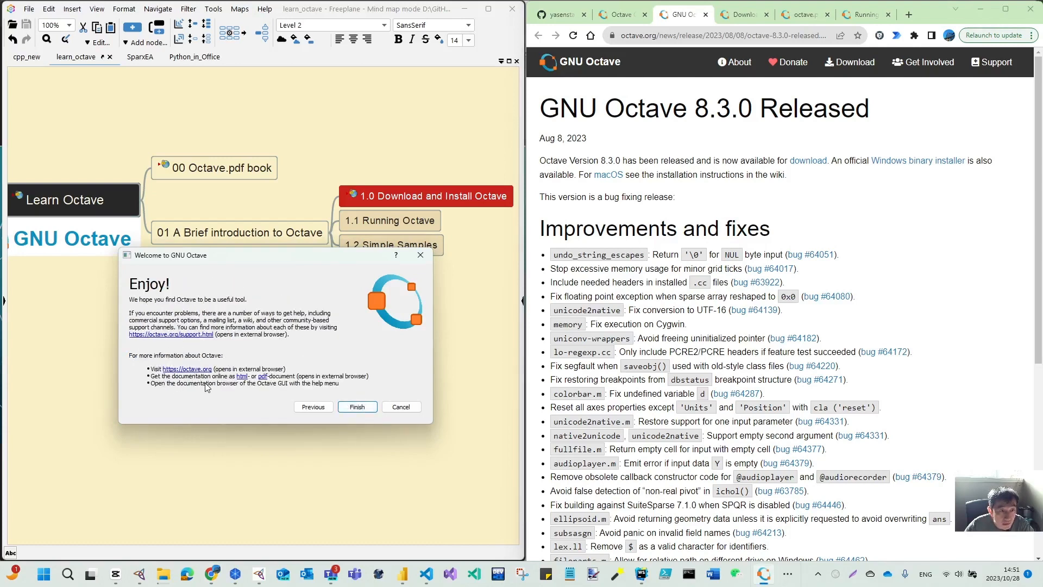
- Open the PDF documentation link from the welcome wizard and compare it with the already open documentation tabs
click(263, 382)
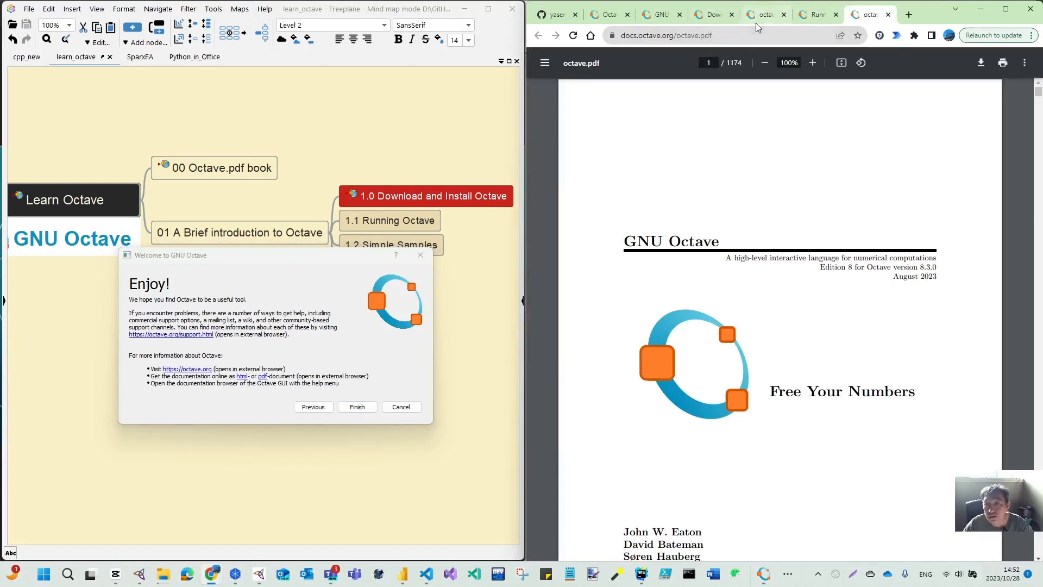
click(889, 14)
click(807, 16)
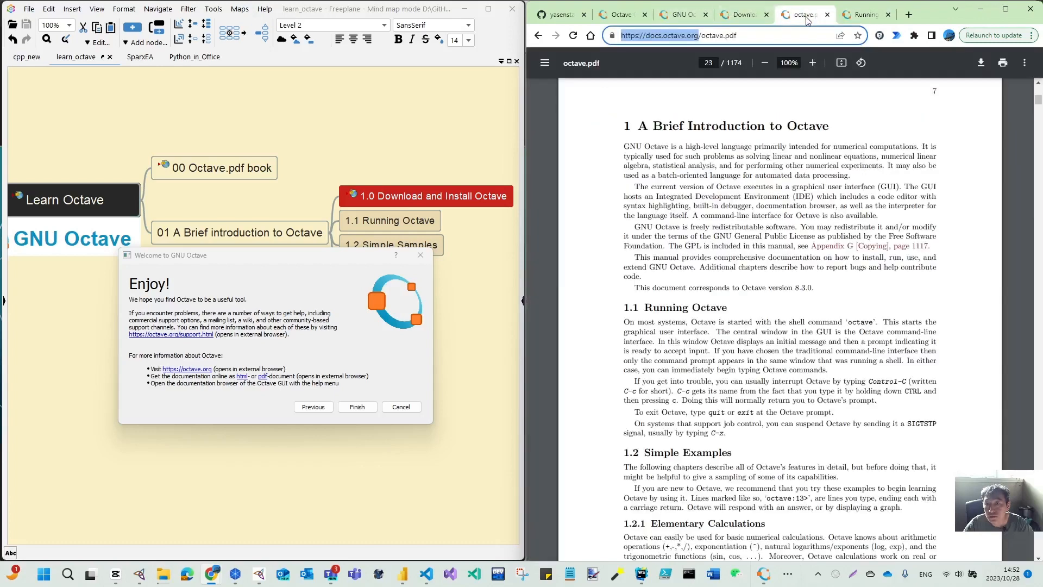
click(863, 15)
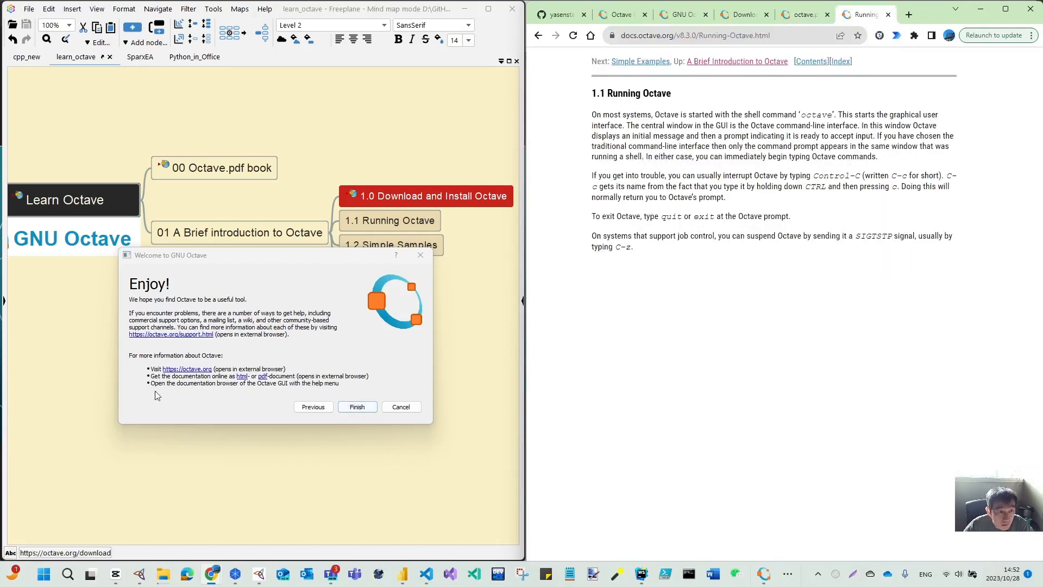
- Finish the welcome wizard to launch the Octave GUI and resize its window
click(357, 407)
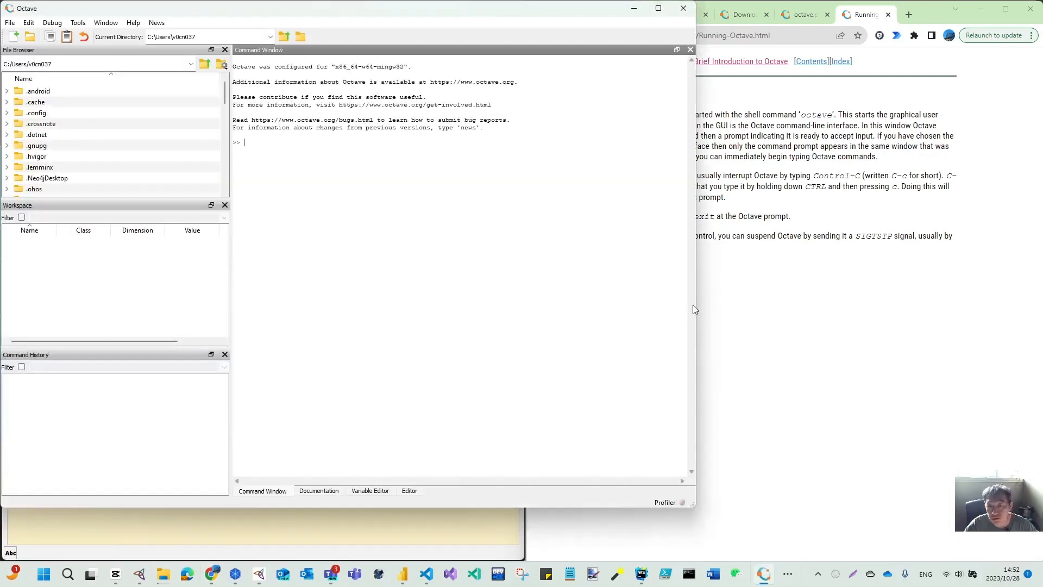
drag(695, 302, 555, 304)
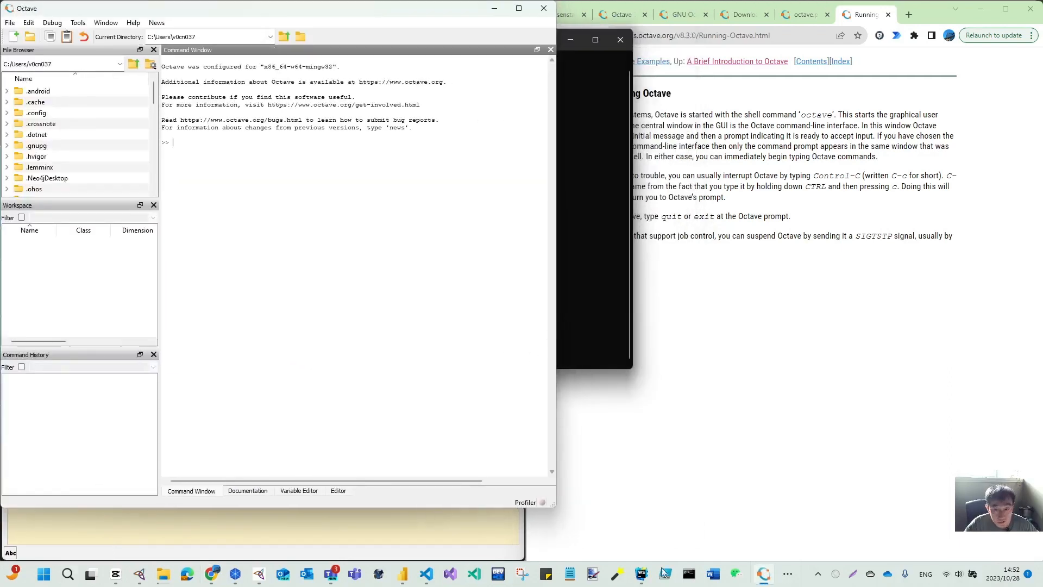
right_click(765, 577)
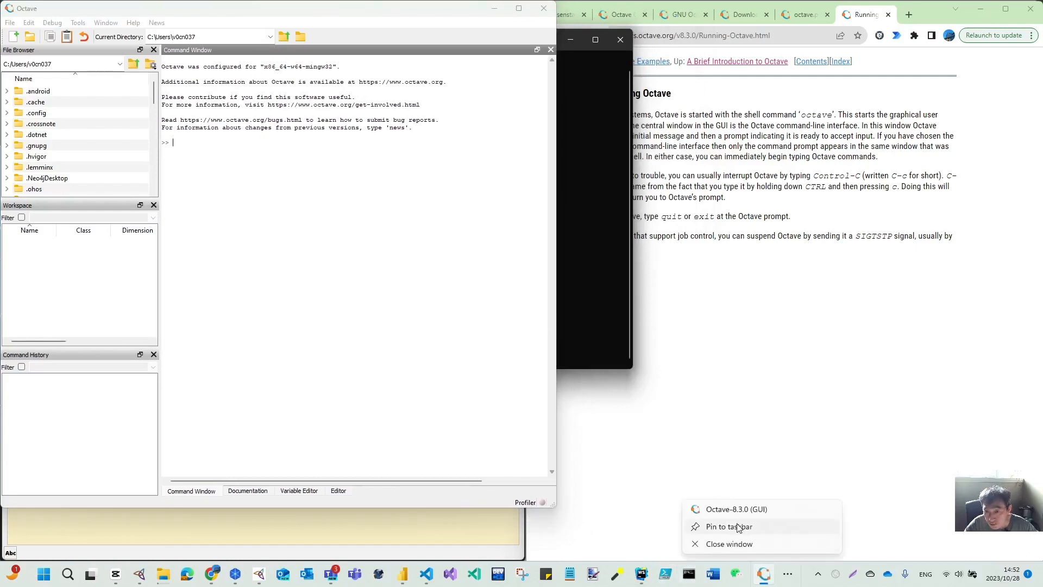
click(251, 419)
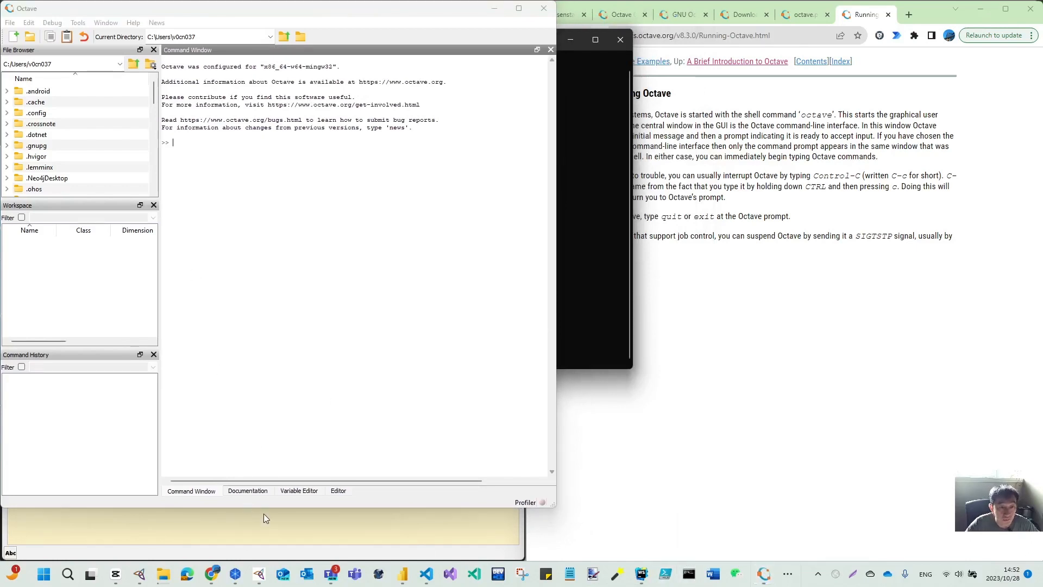
drag(264, 509, 264, 547)
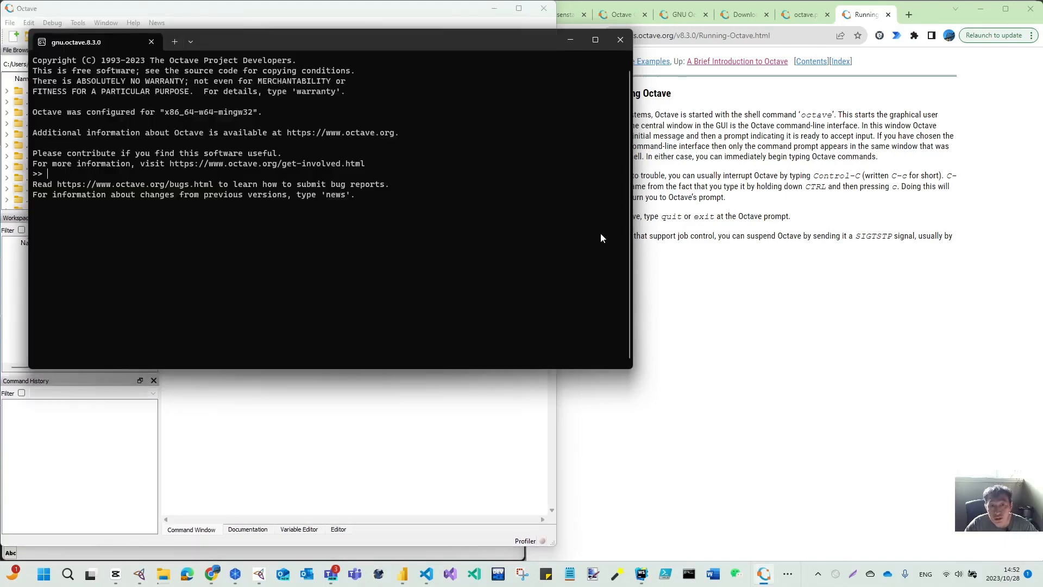
- Minimize the separate Octave console window and fit the Octave GUI window into the left half of the screen
click(601, 233)
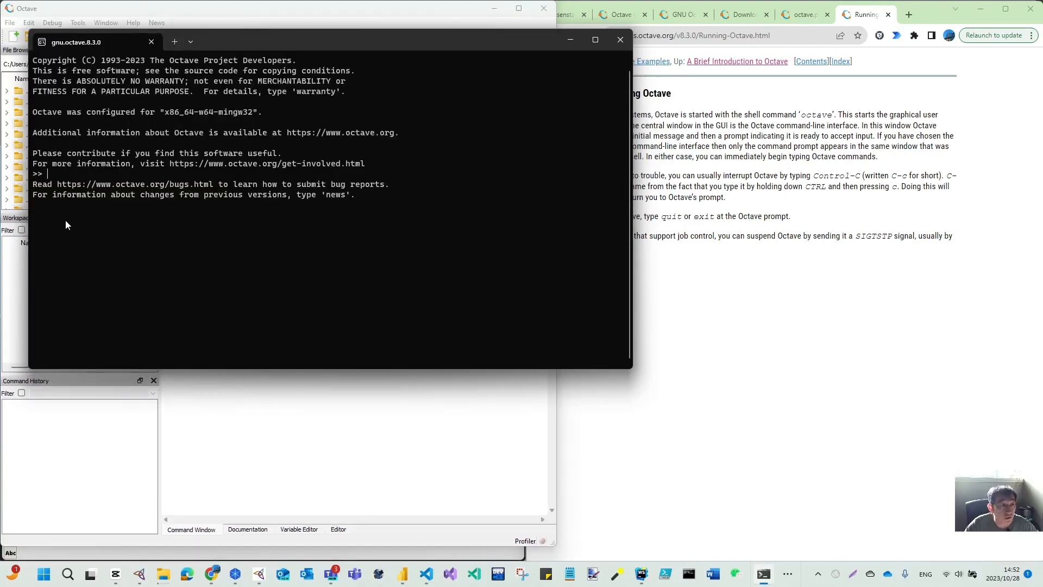
click(570, 41)
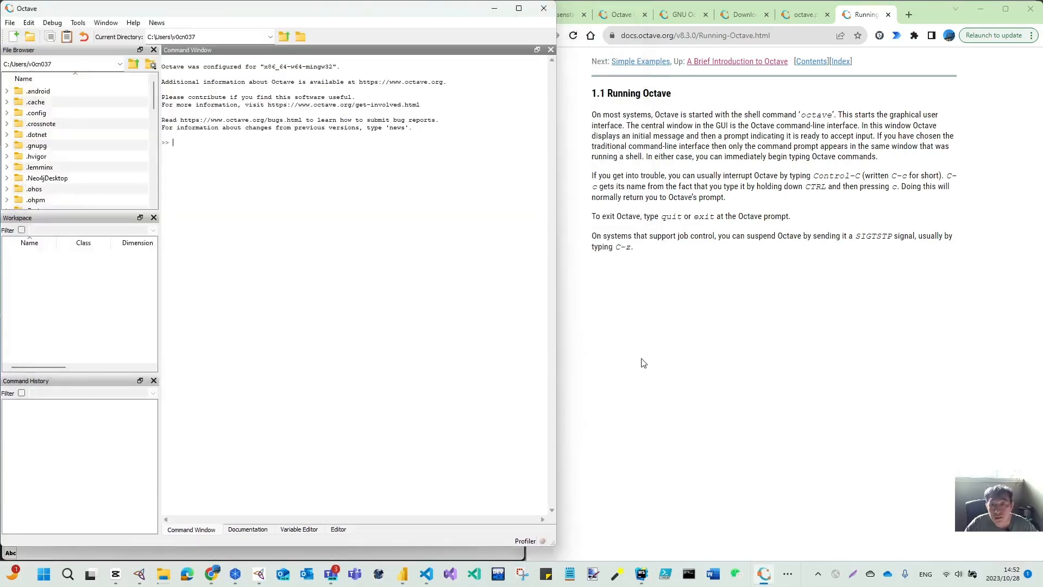
click(644, 346)
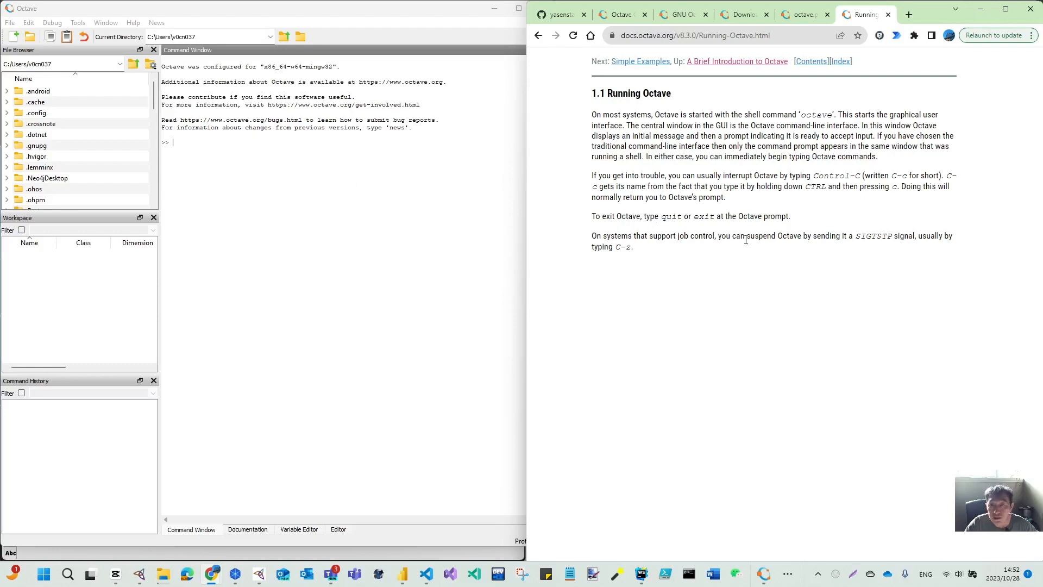
click(500, 234)
drag(558, 103, 527, 117)
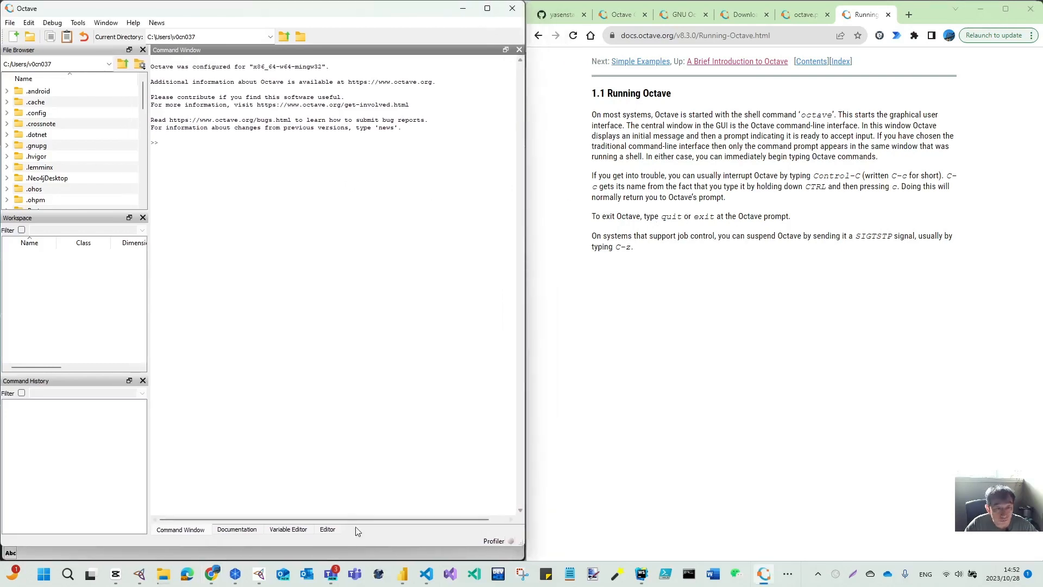
double_click(358, 547)
click(694, 377)
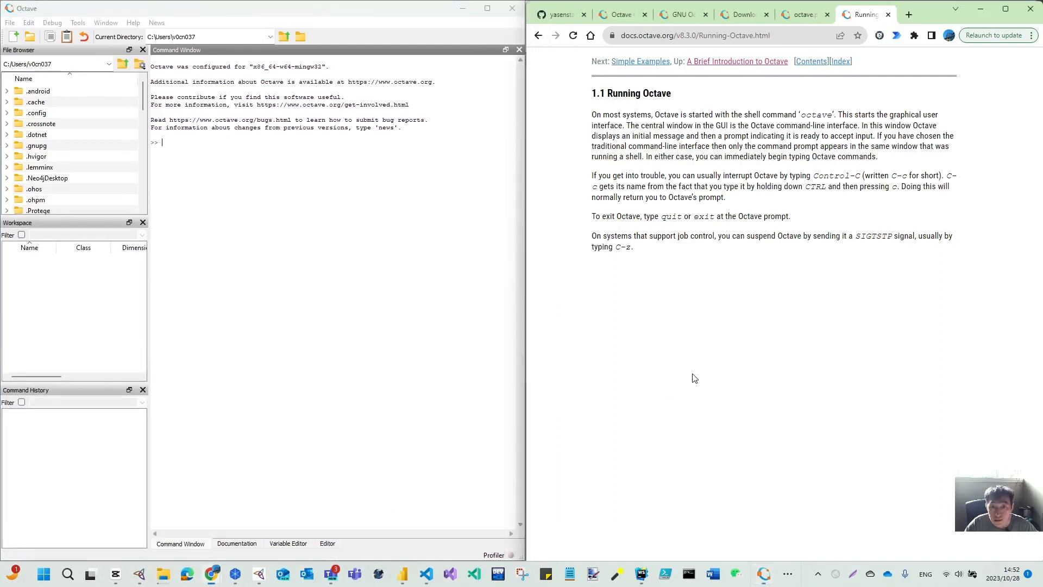
- In the Command Window, show the current working directory with pwd and list its contents with ls
click(258, 165)
text(pwd)
key(Return)
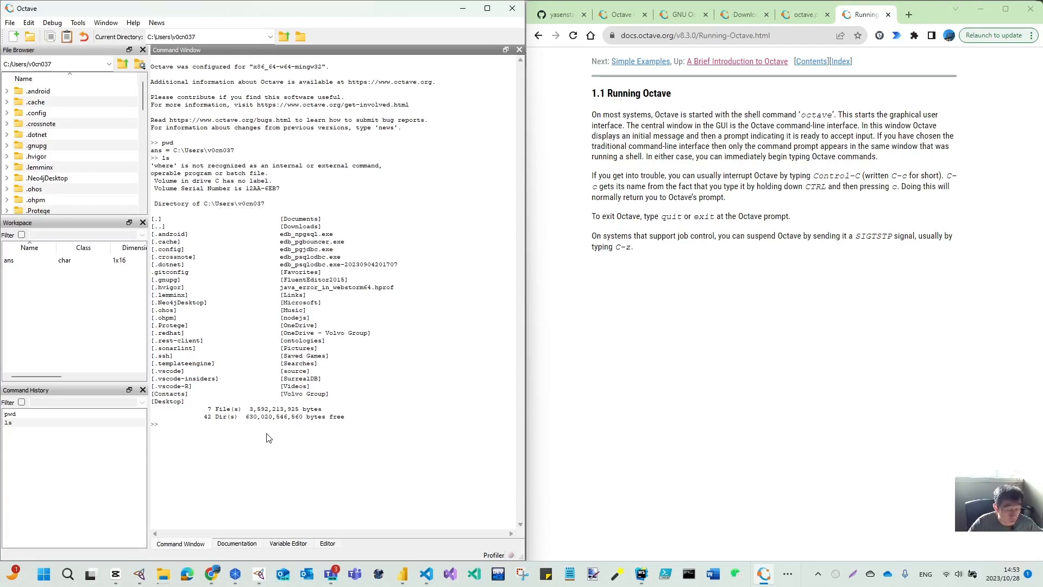
key(Return)
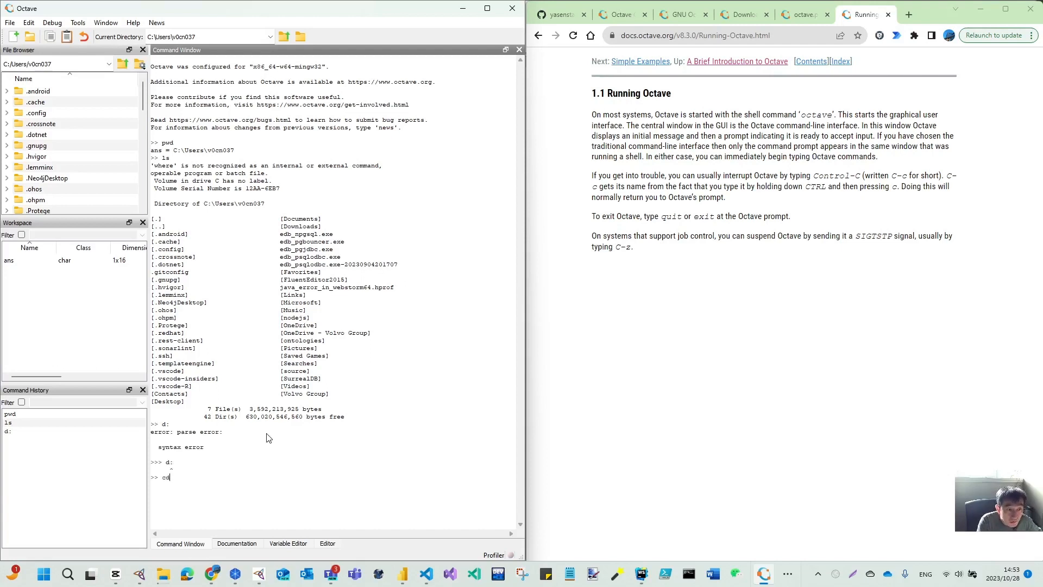
- Change to drive D with cd d:\ and list its contents with dir
key(Return)
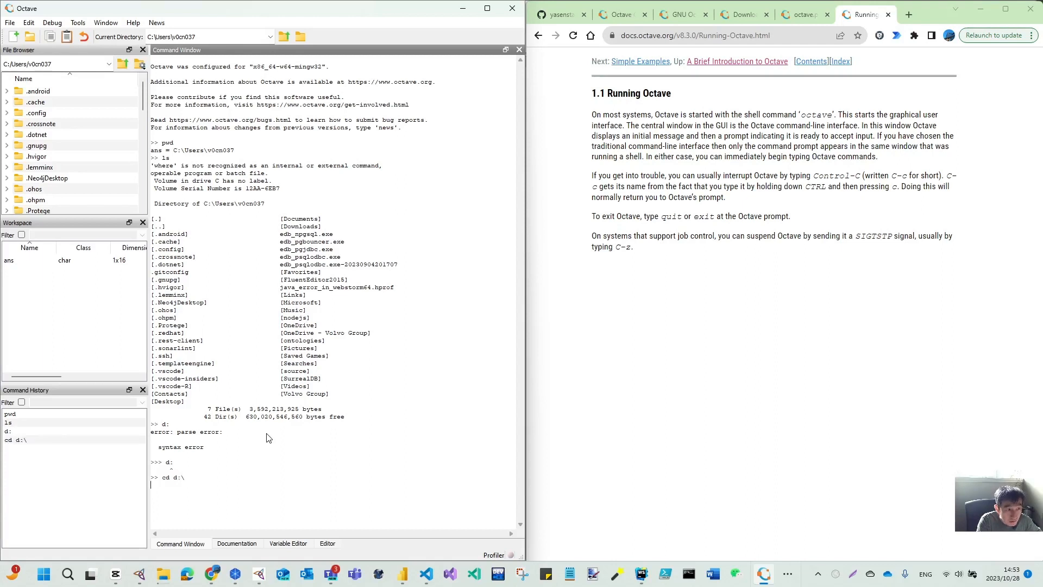
text(dir)
key(Return)
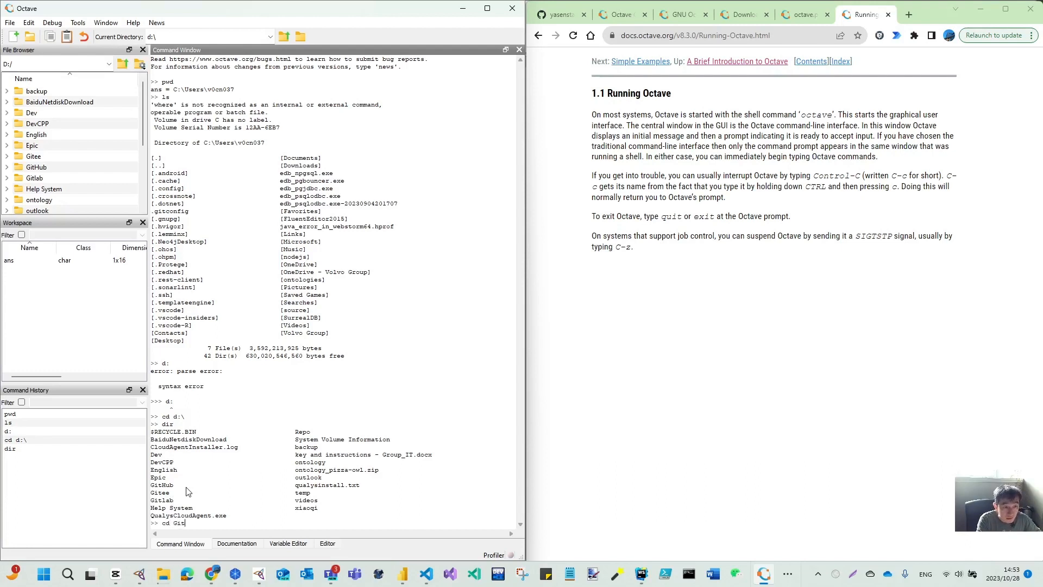
- Navigate into the Github\learn_octave folder with cd and list its contents with dir
text(cd Github)
key(Return)
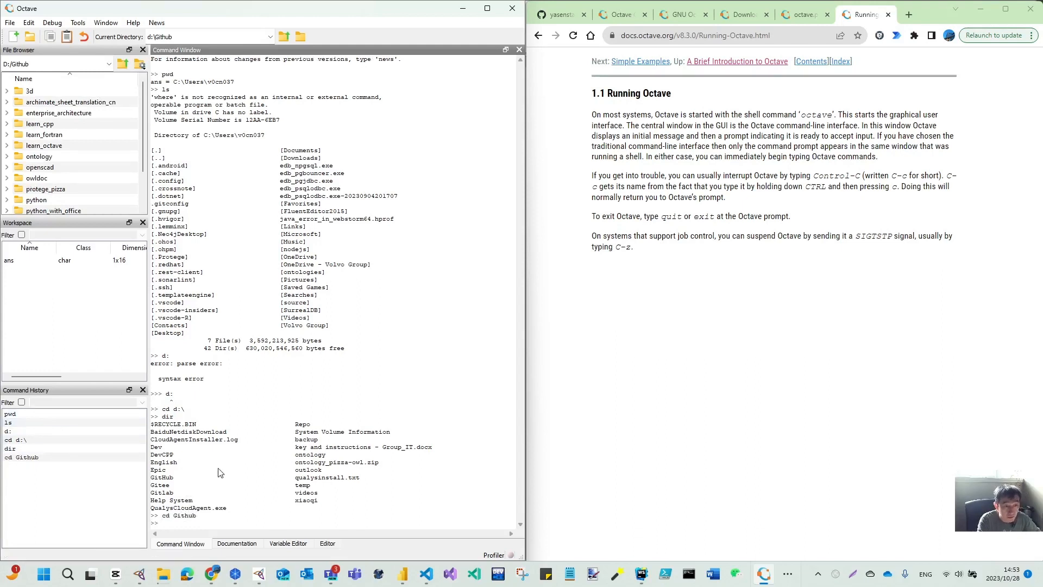
text(cd le)
key(Tab)
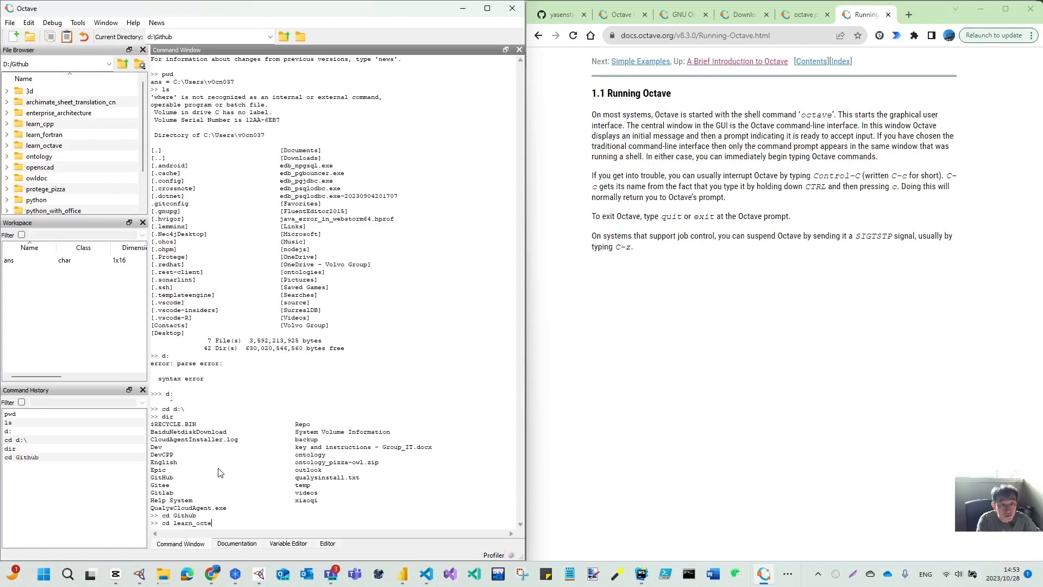
text(octave)
key(Return)
text(dir)
key(Return)
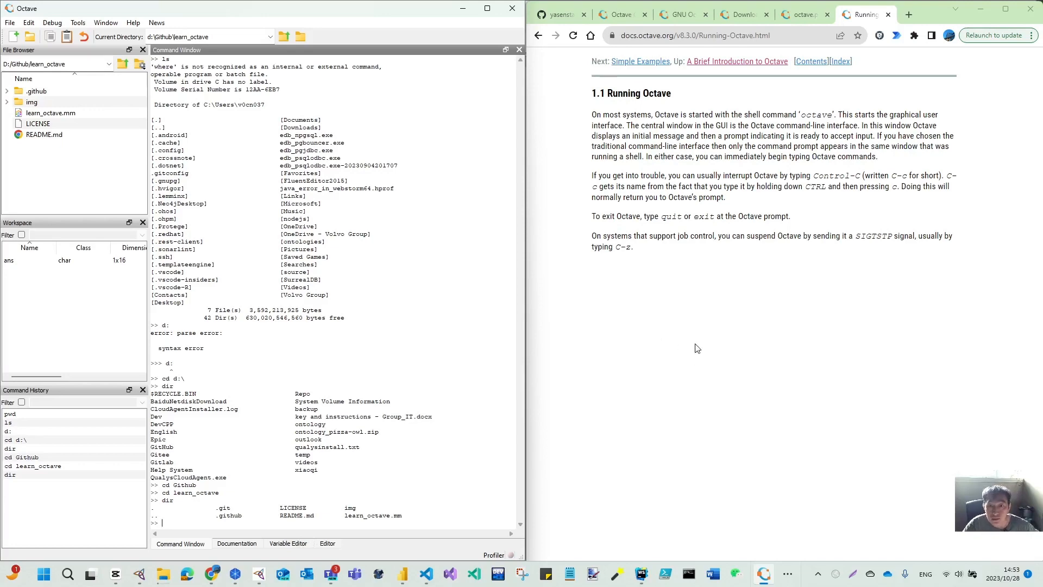
click(750, 361)
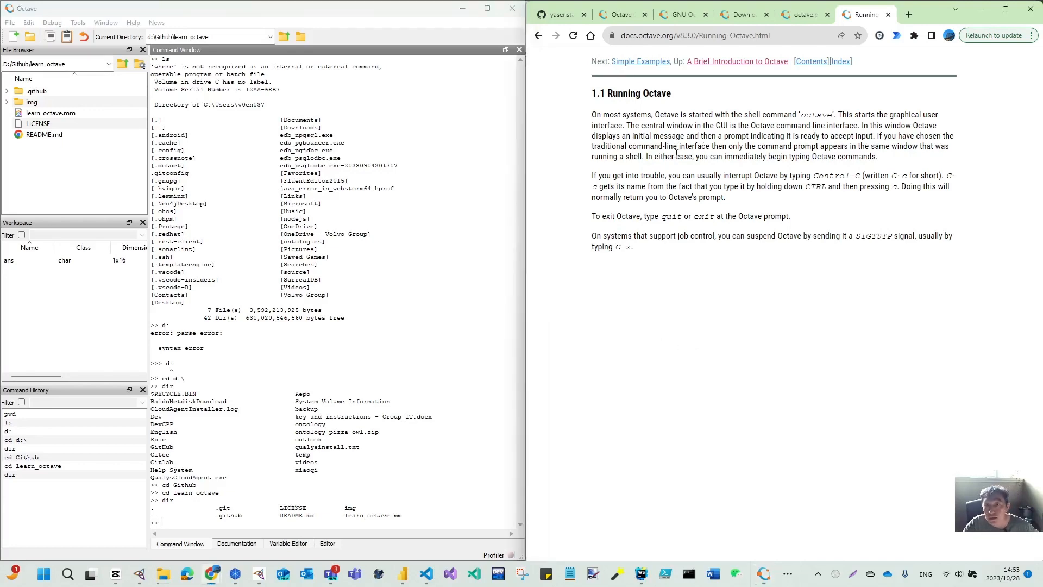
- Open the Octave manual PDF and read the Simple Examples section on elementary calculations and Euler's identity
click(539, 36)
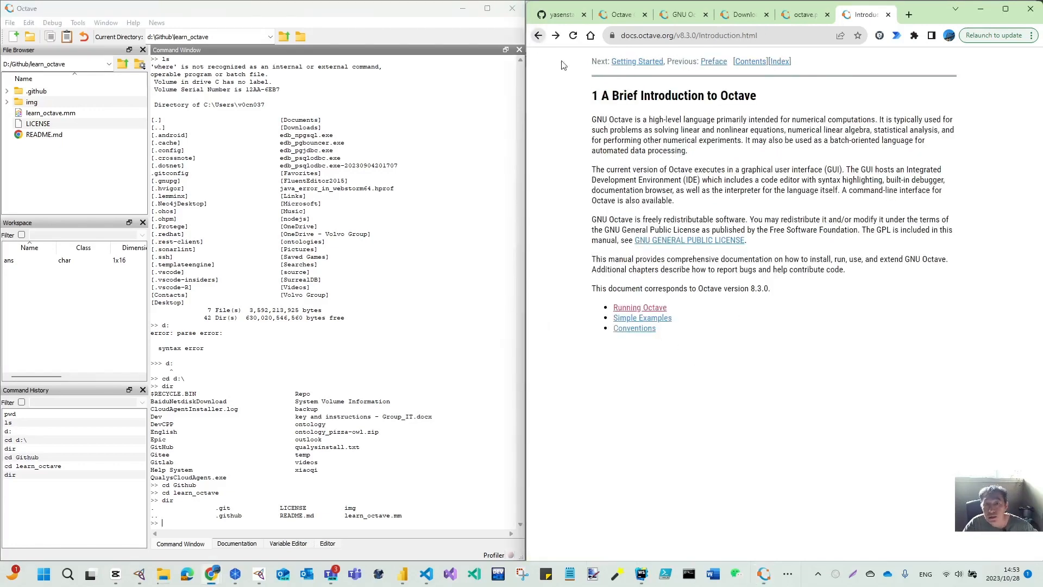
click(800, 20)
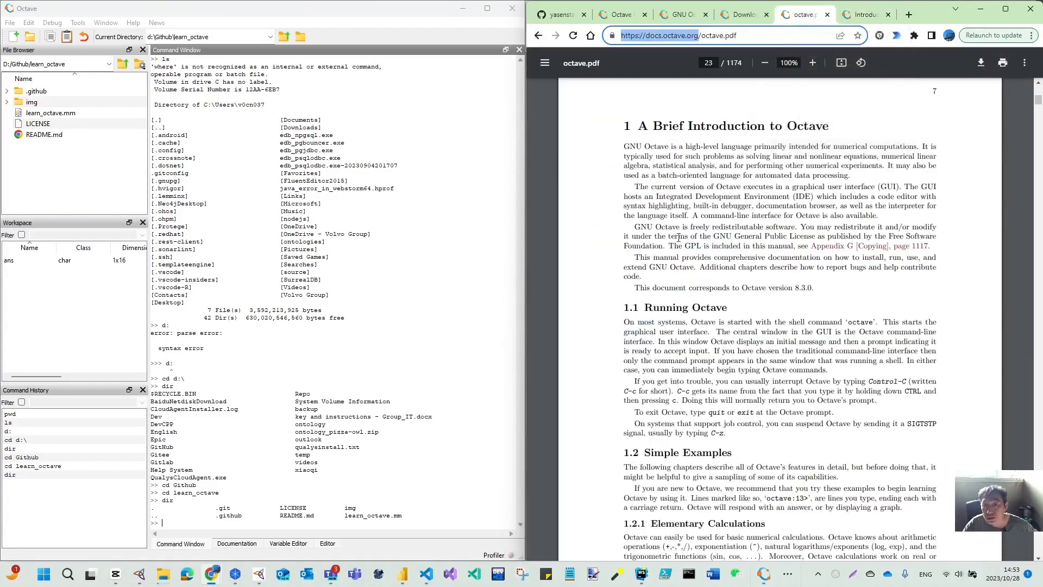
scroll(685, 307, down, 3)
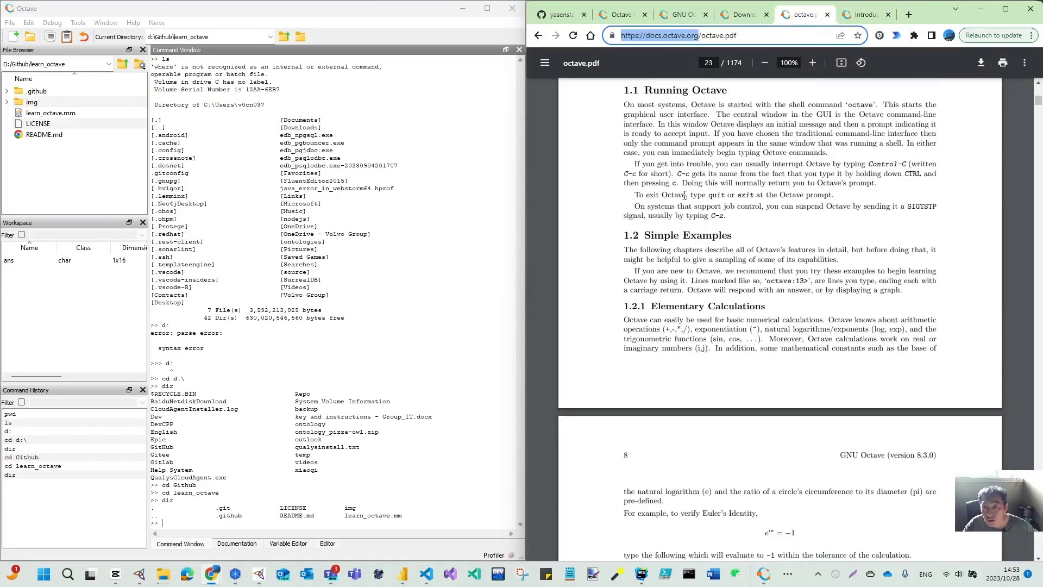
scroll(692, 265, down, 2)
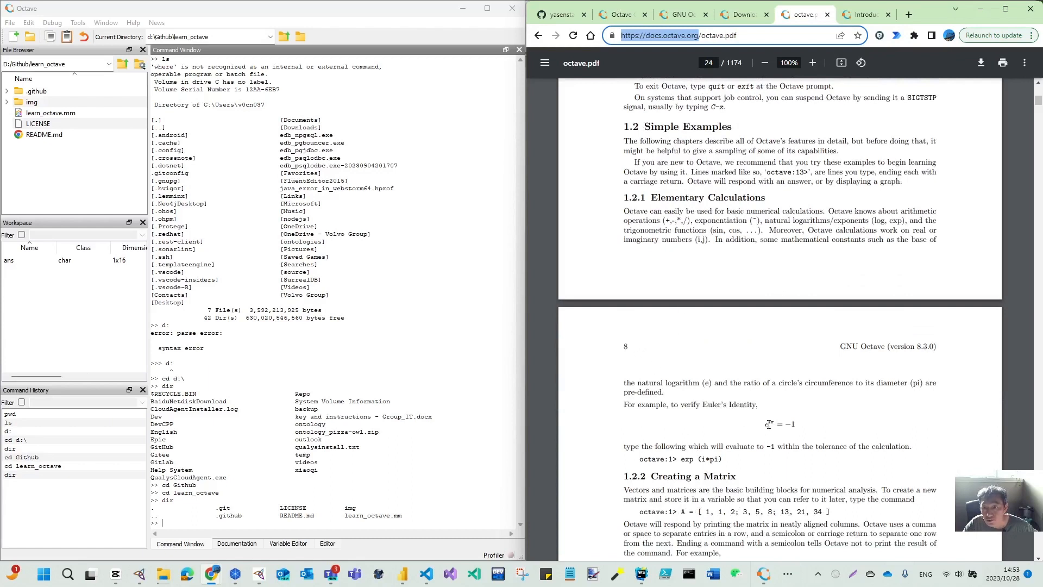
scroll(769, 422, down, 2)
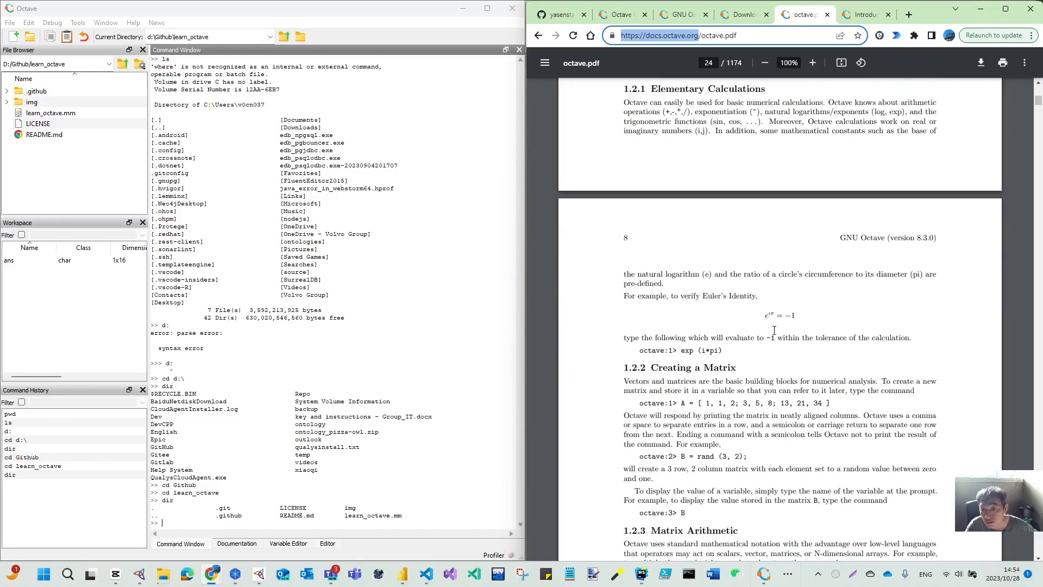
scroll(804, 249, up, 5)
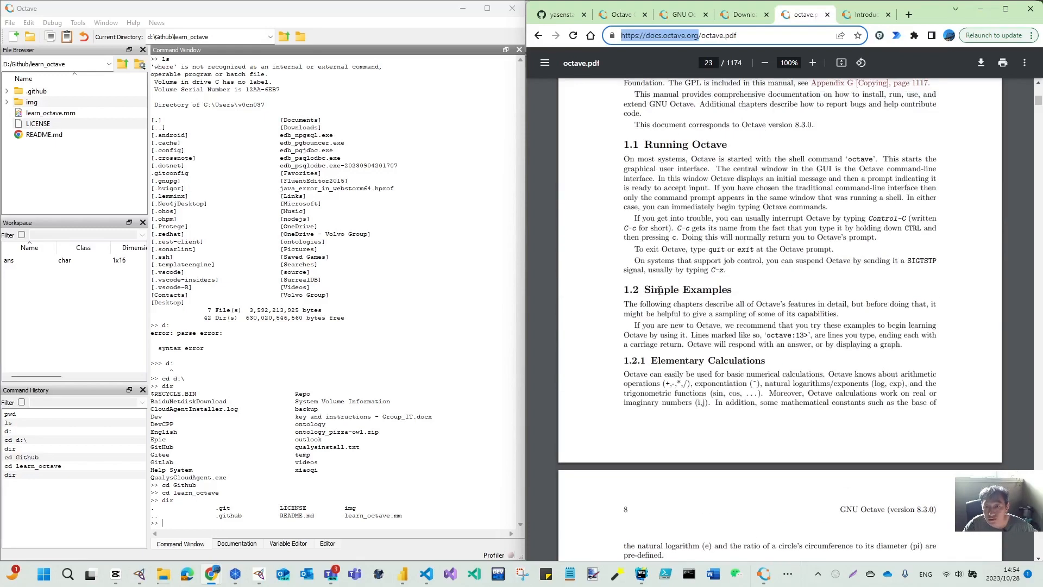
scroll(735, 365, down, 4)
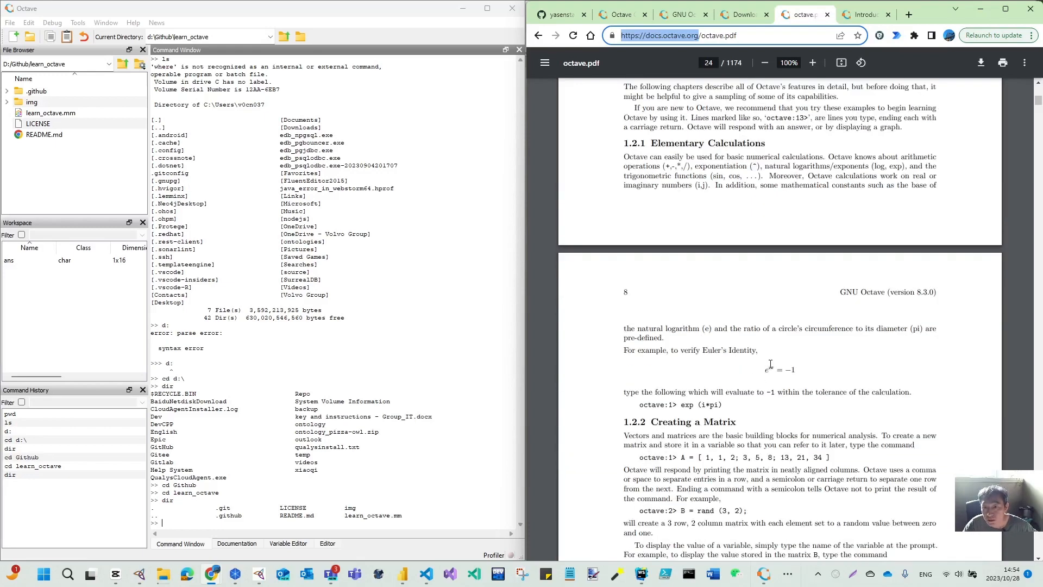
click(766, 369)
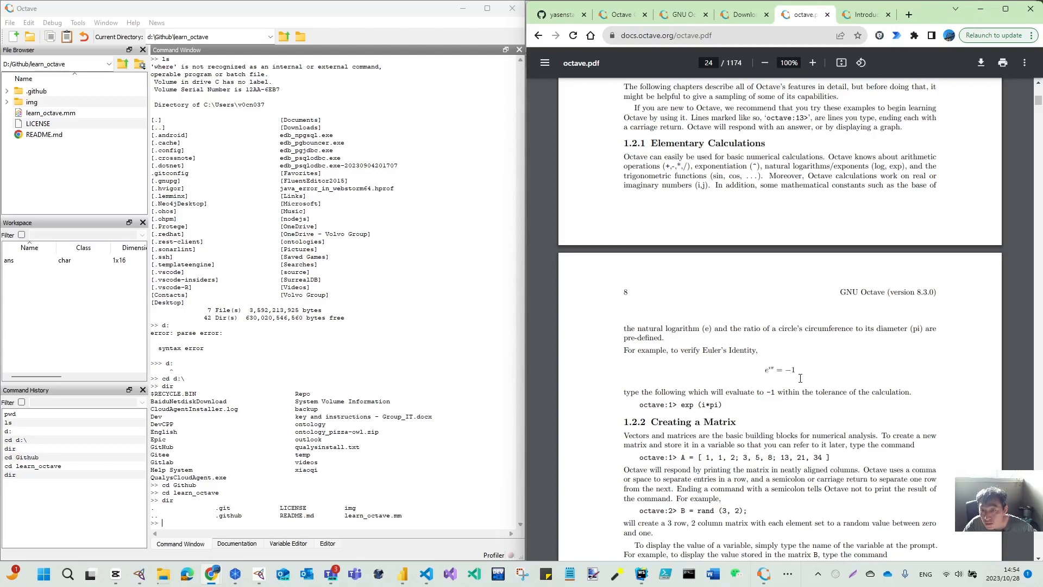
- In the Command Window, evaluate exp(i*pi) to verify Euler's identity
click(186, 526)
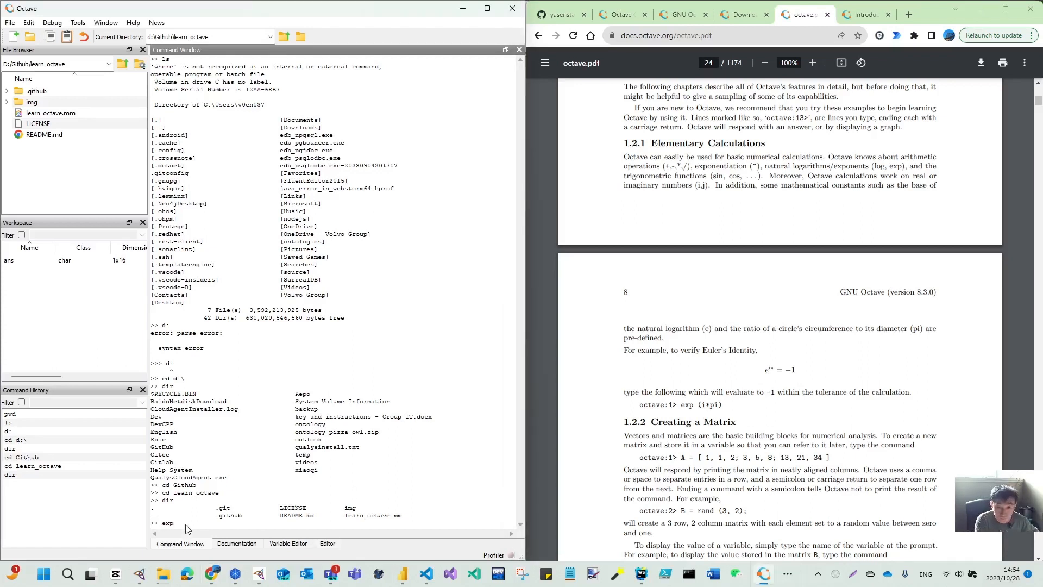
text(exp(i*pi))
key(Return)
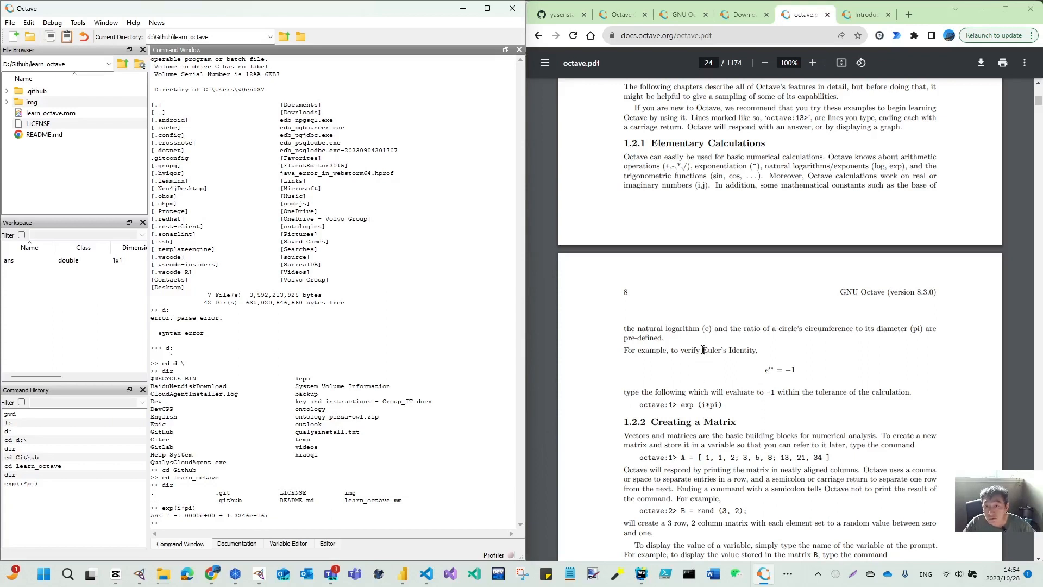
drag(704, 350, 754, 355)
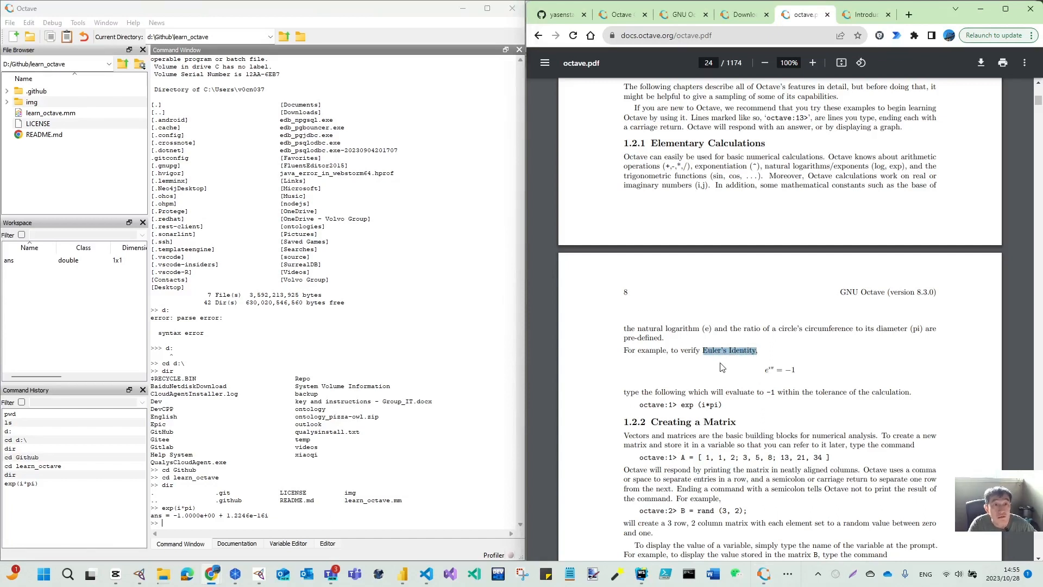
scroll(735, 392, down, 2)
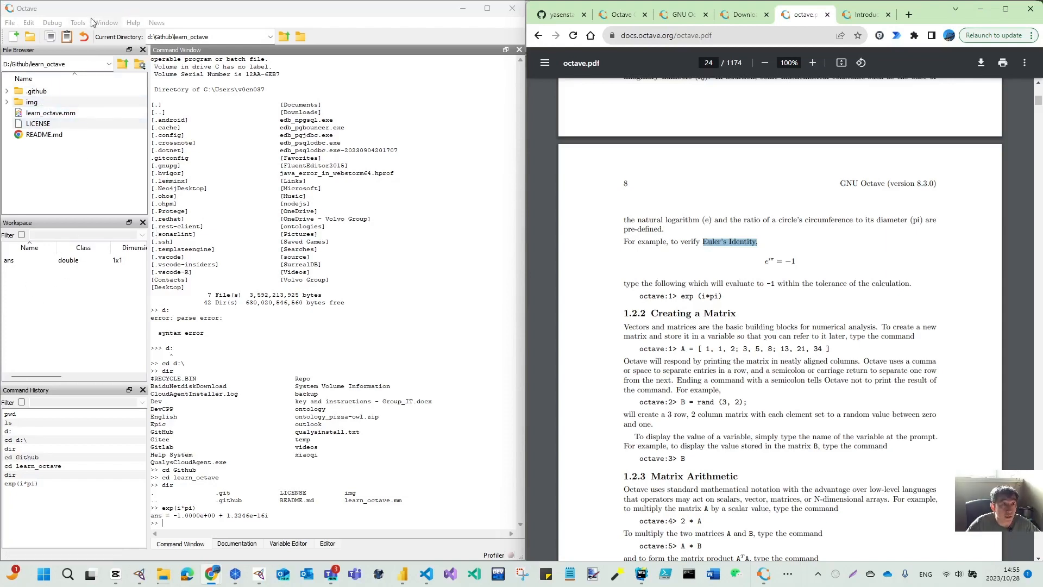
click(108, 23)
mouse_move(78, 23)
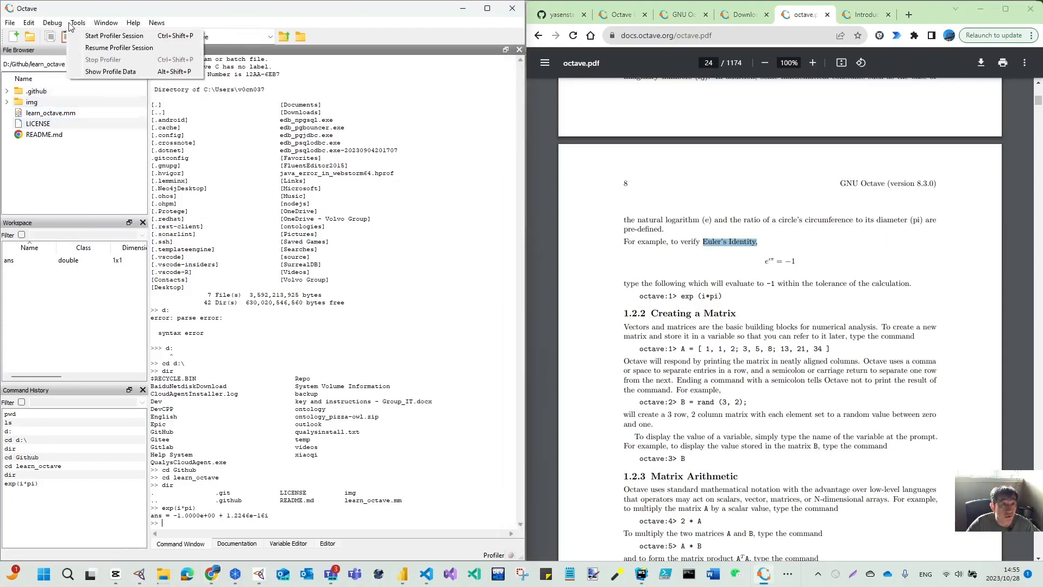
mouse_move(10, 24)
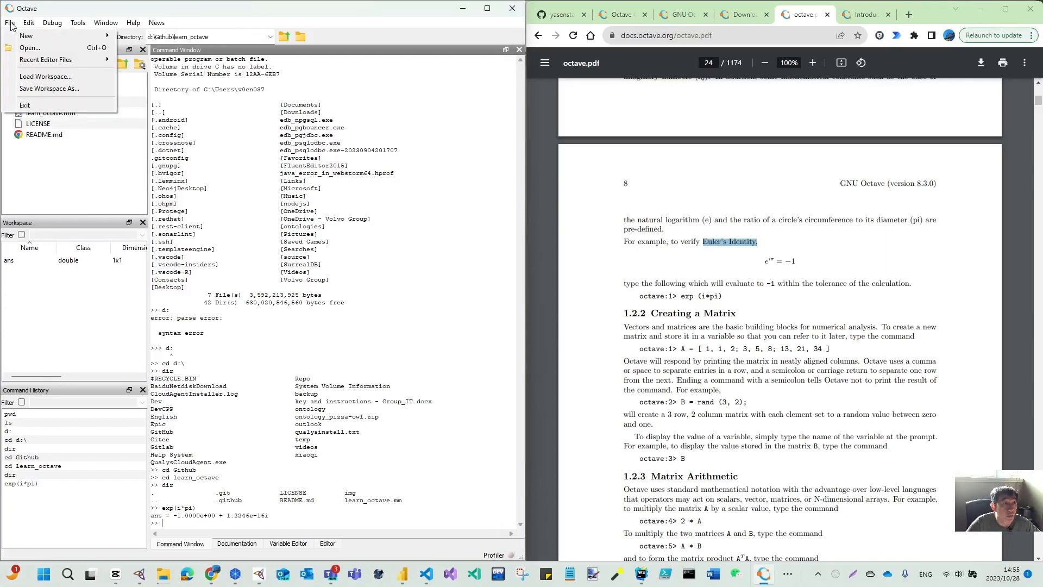
- Switch to the browser tab showing the learn_octave GitHub repository
scroll(826, 397, up, 7)
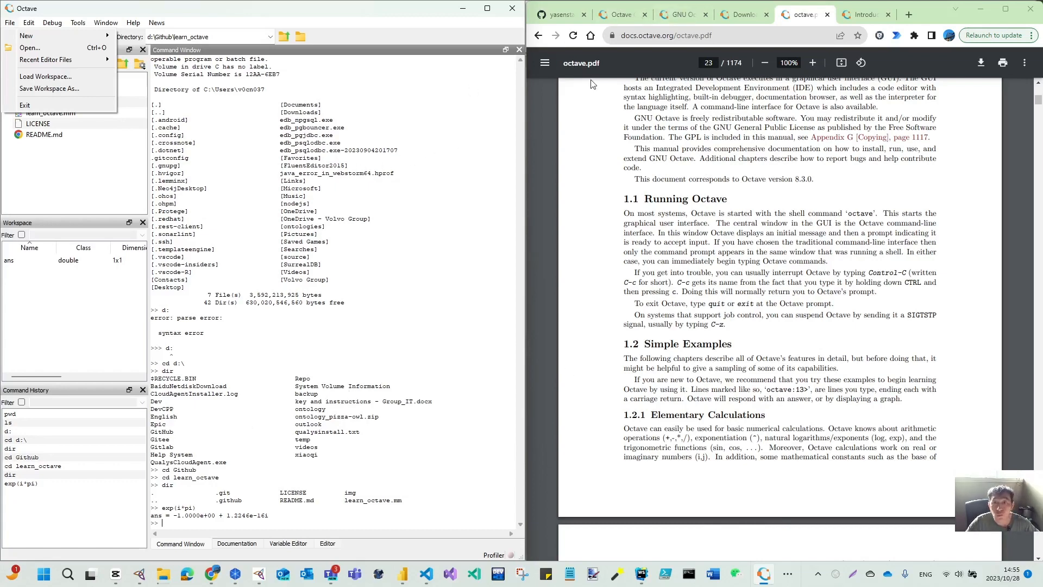
scroll(717, 406, down, 6)
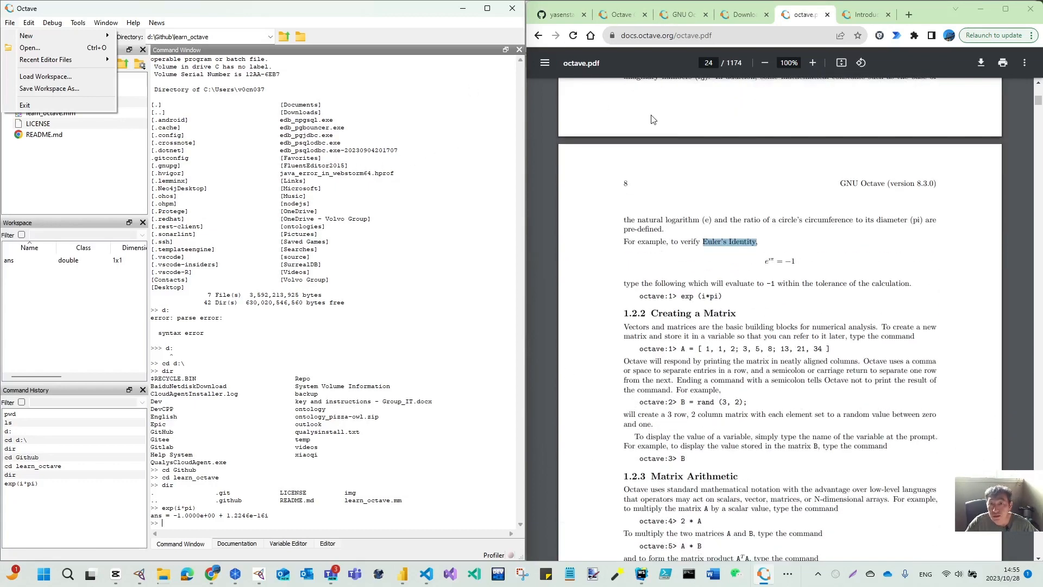
click(560, 15)
scroll(608, 200, up, 3)
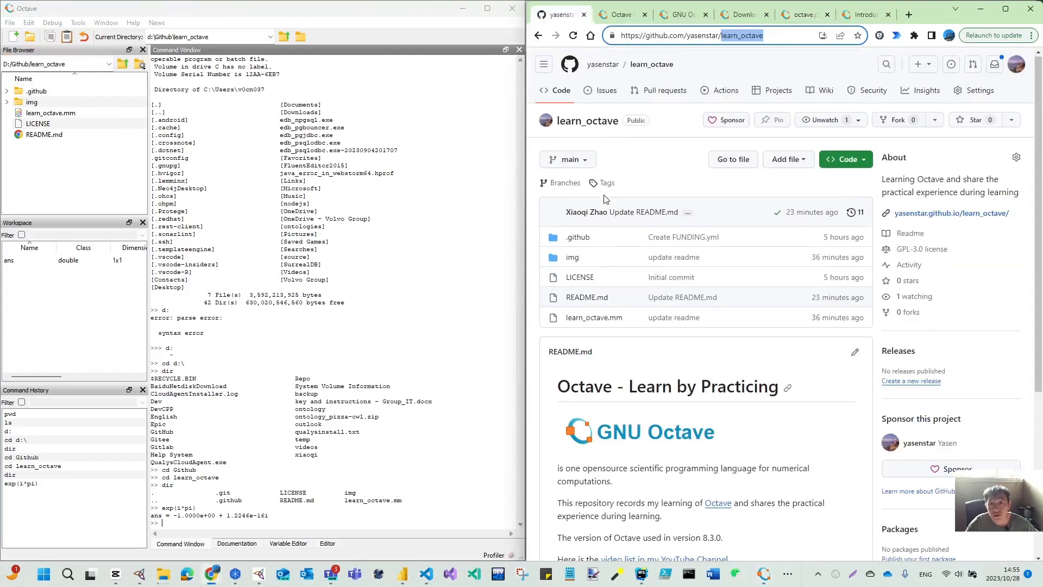